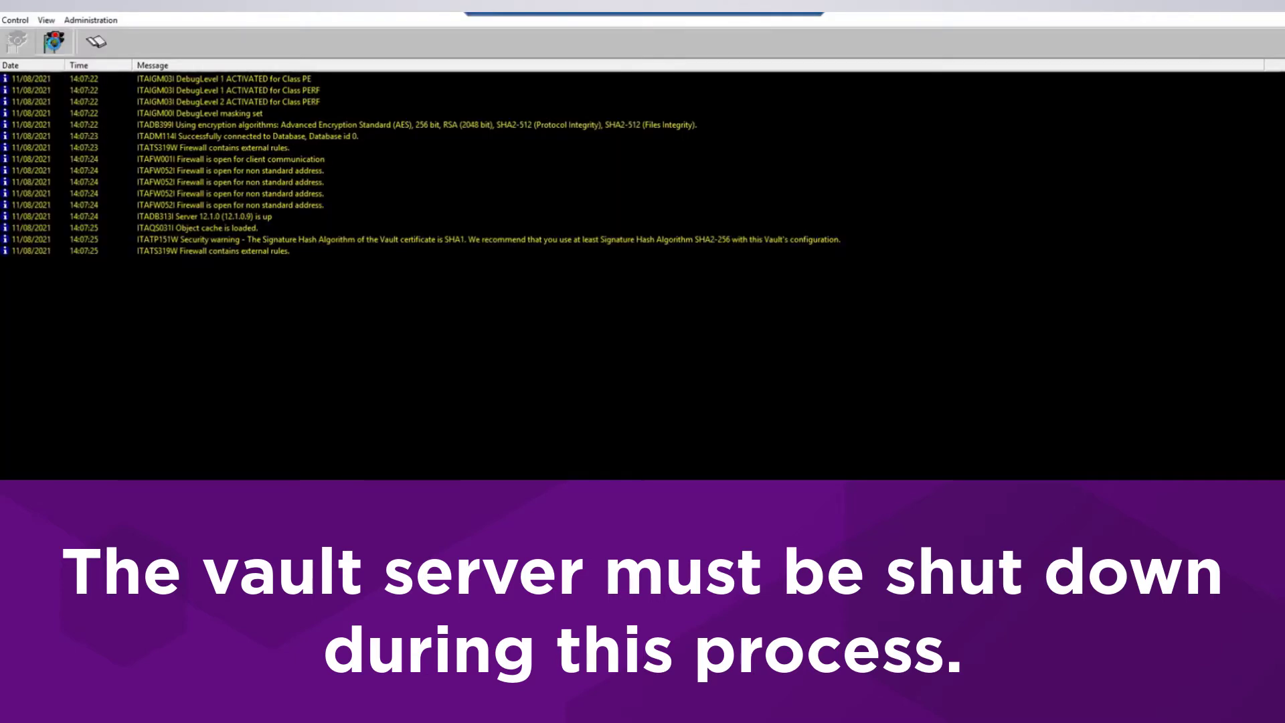
Step: Shut down the vault server in Normal mode, confirm it, and exit the PrivateArk Server console
click(53, 41)
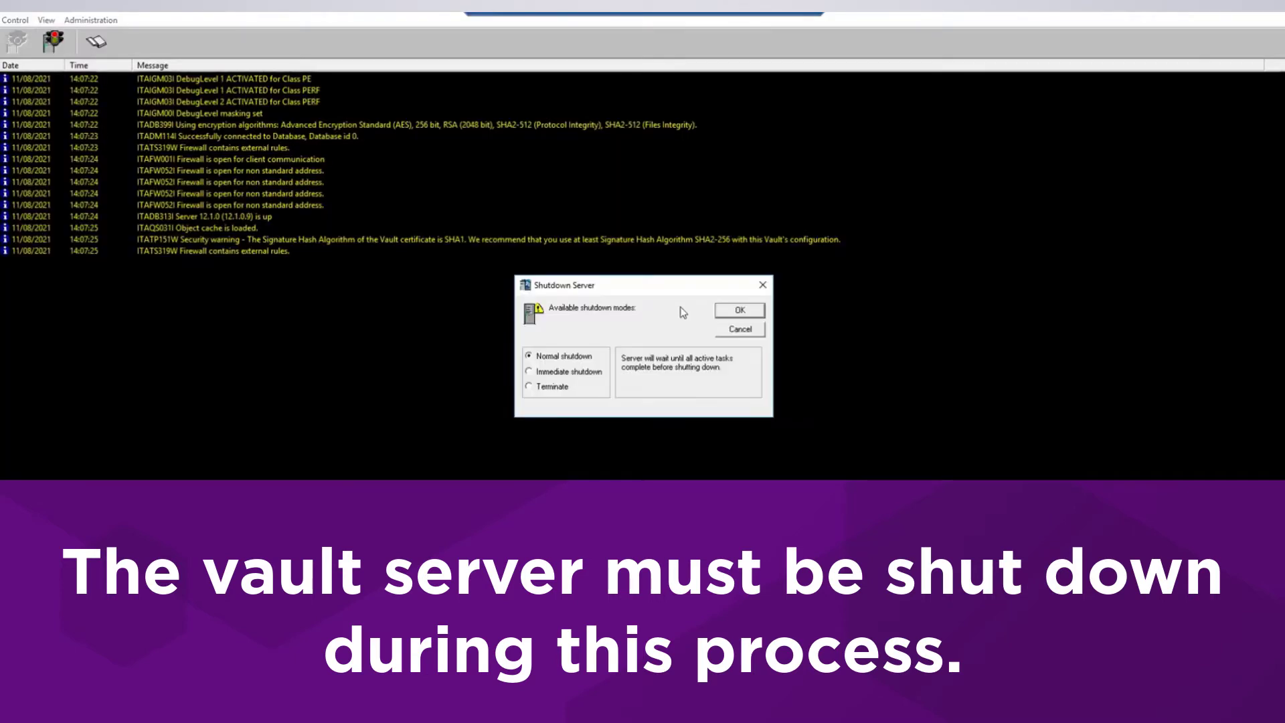
click(736, 312)
click(666, 406)
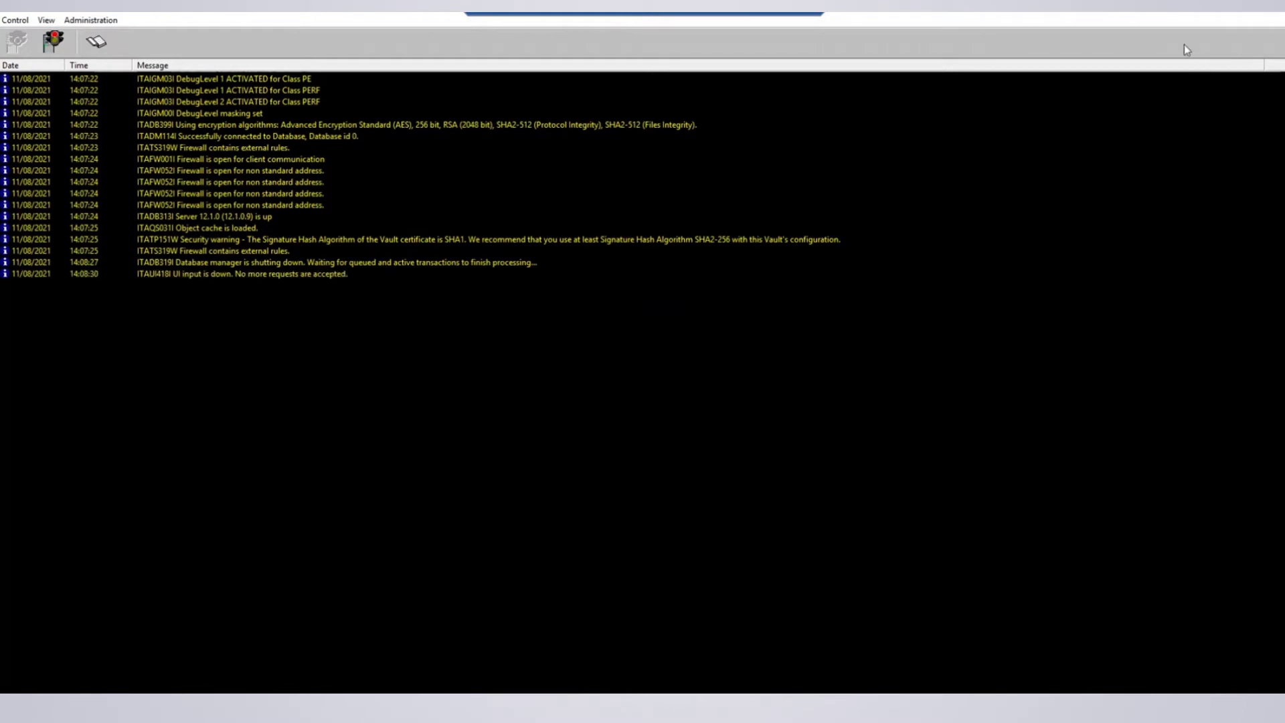
click(1218, 15)
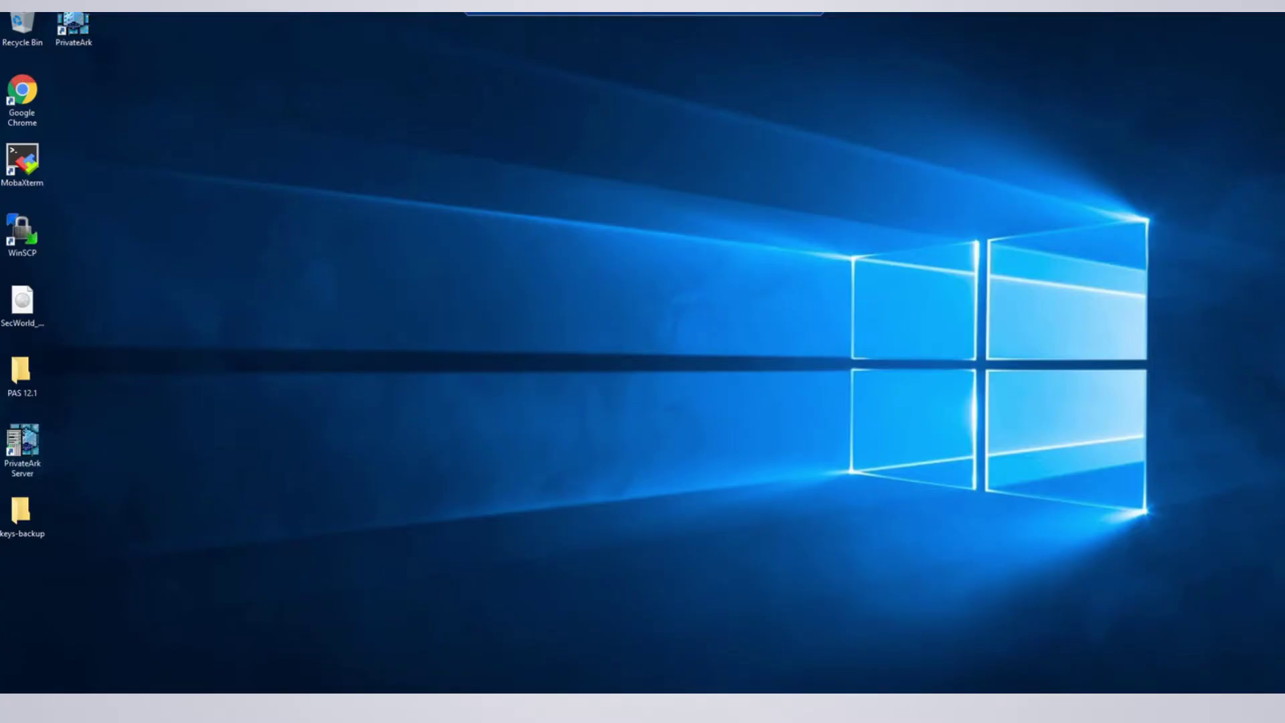
Step: Open cknfastrc from the nfast folder in Notepad
click(129, 673)
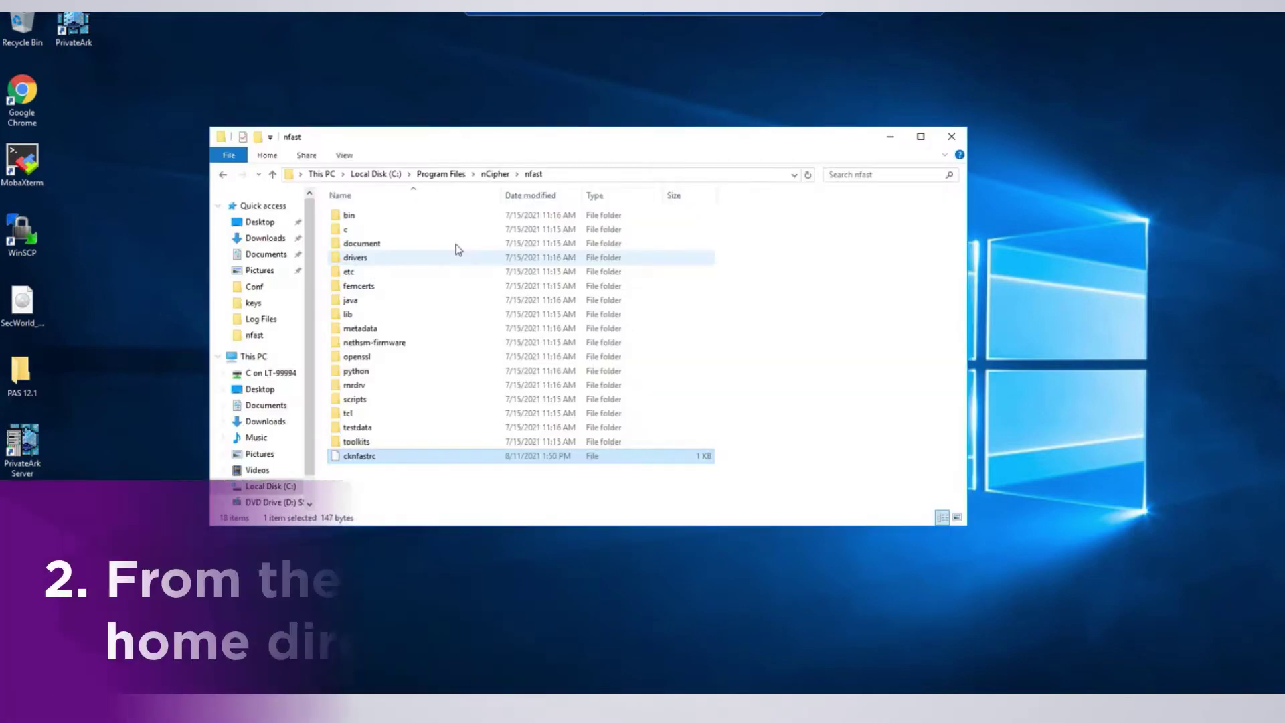
click(558, 176)
click(557, 175)
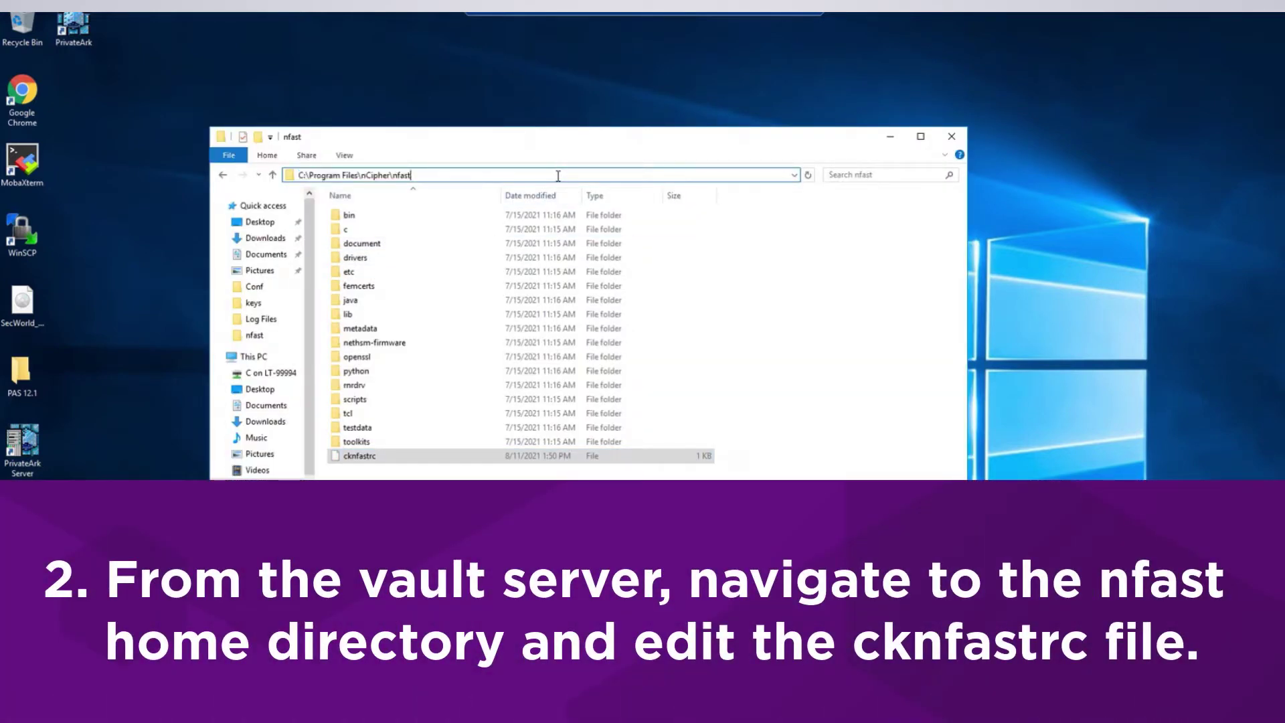
double_click(438, 459)
click(593, 306)
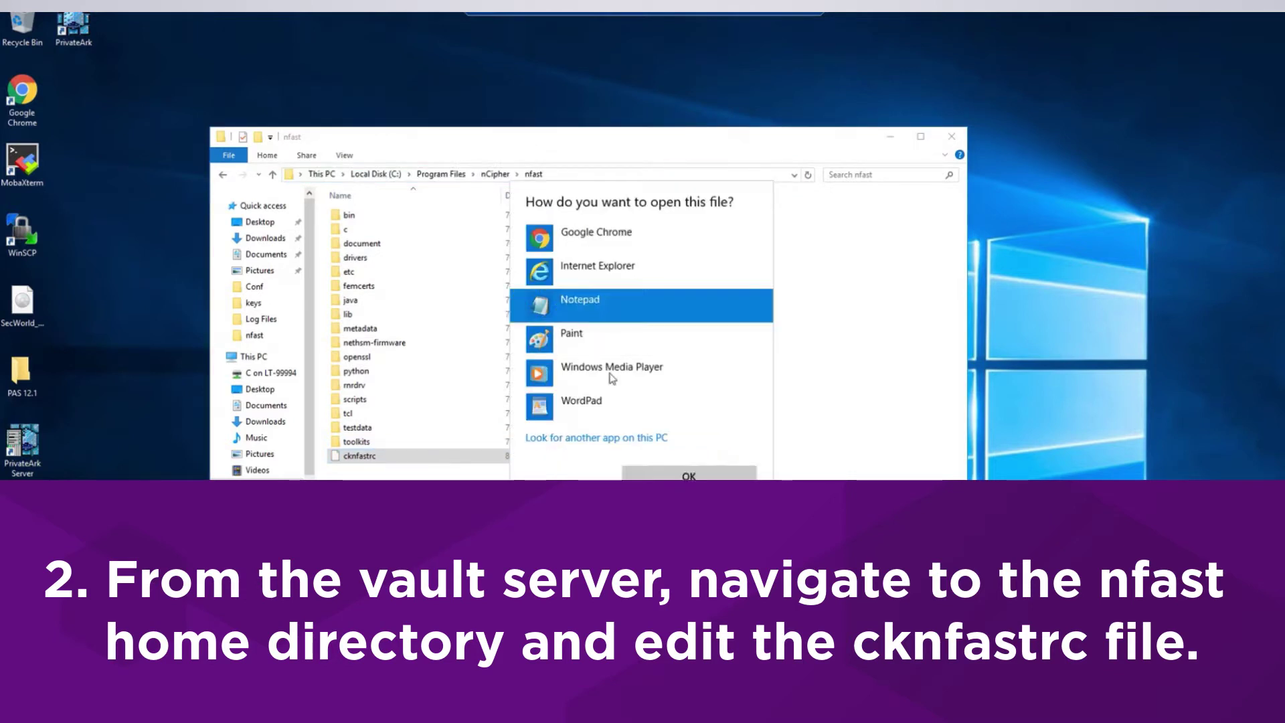
click(645, 477)
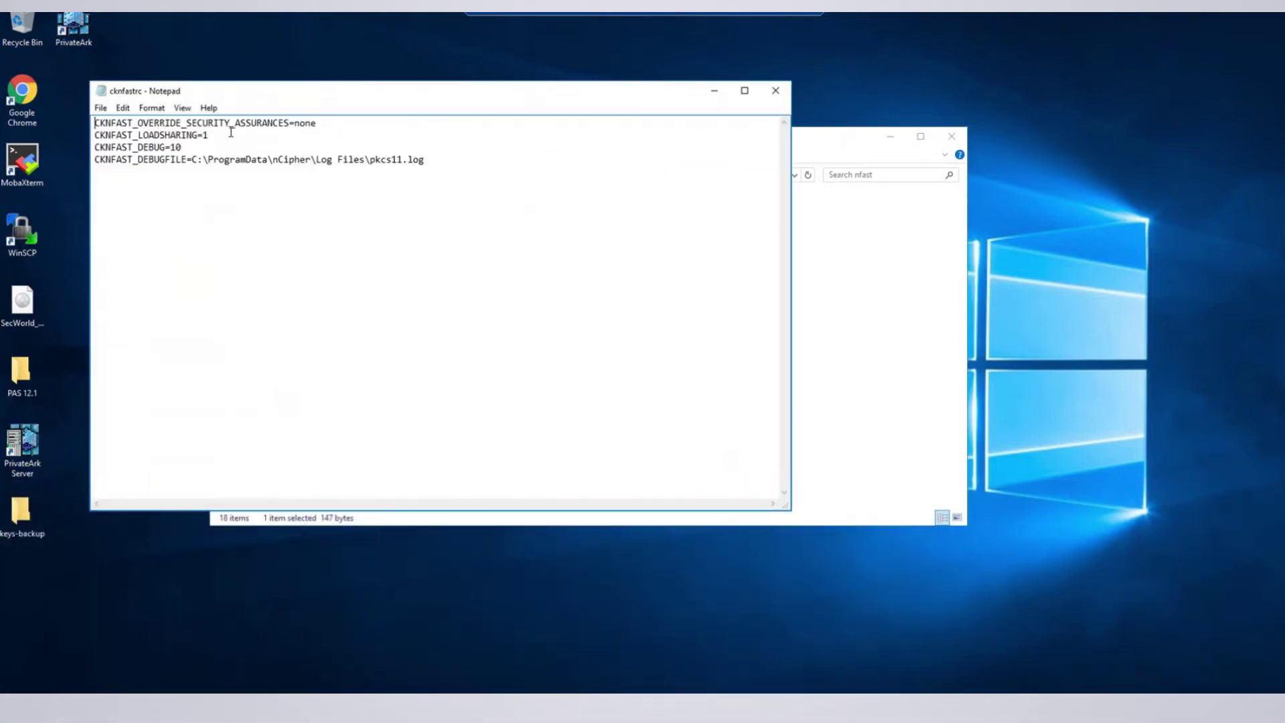
Step: Check the CKNFAST_LOADSHARING=1 and CKNFAST_DEBUG=10 settings, then close Notepad
drag(209, 135, 94, 122)
click(238, 137)
drag(427, 162, 94, 147)
click(223, 150)
click(775, 90)
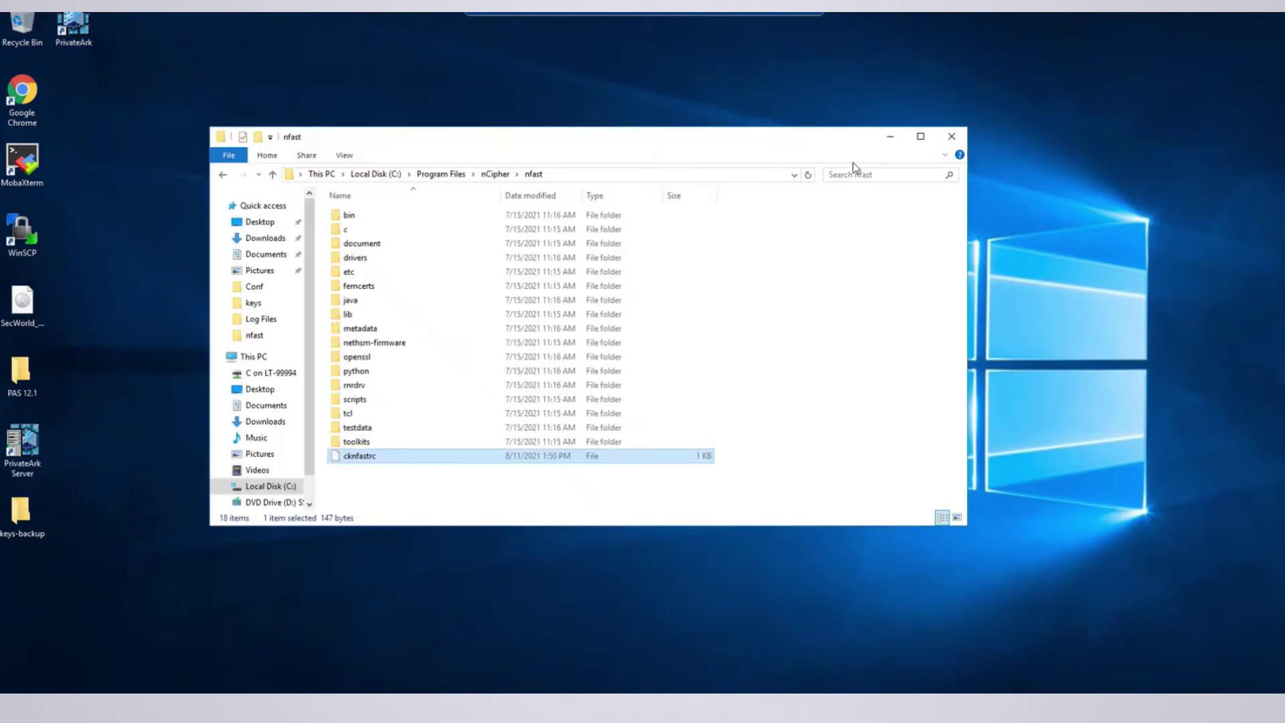
Step: Open dbparm from the PrivateArk Server Conf folder
key(super+d)
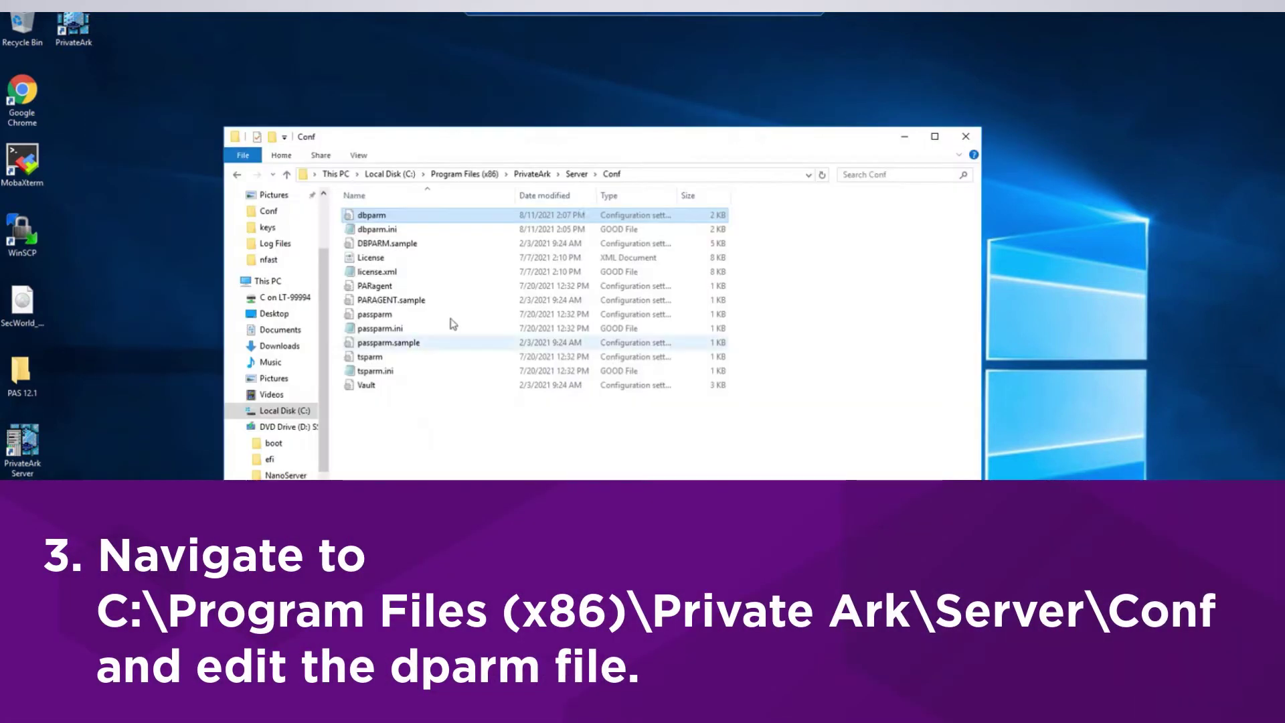
click(640, 176)
click(641, 176)
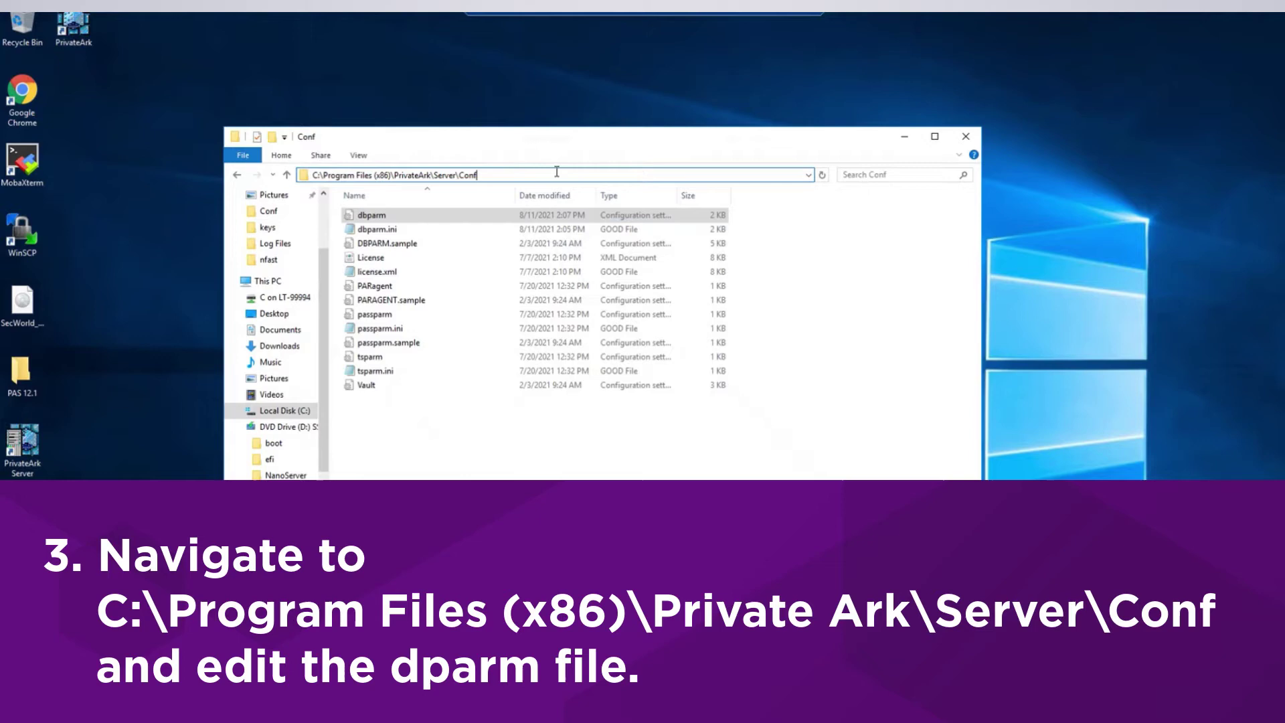
double_click(442, 215)
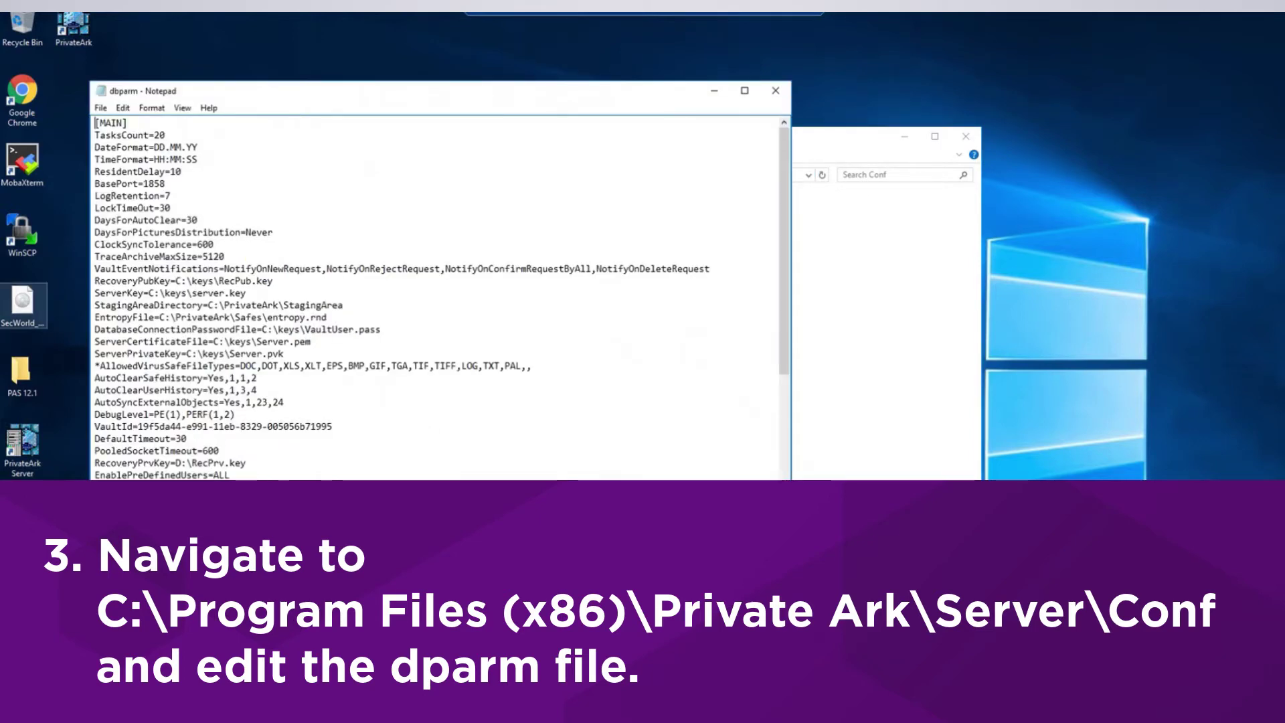
Step: Add four AllowNonStandardFWAddresses lines after TerminateOnDBErrorCodes=2003 and save dbparm
scroll(265, 390, down, 5)
click(265, 389)
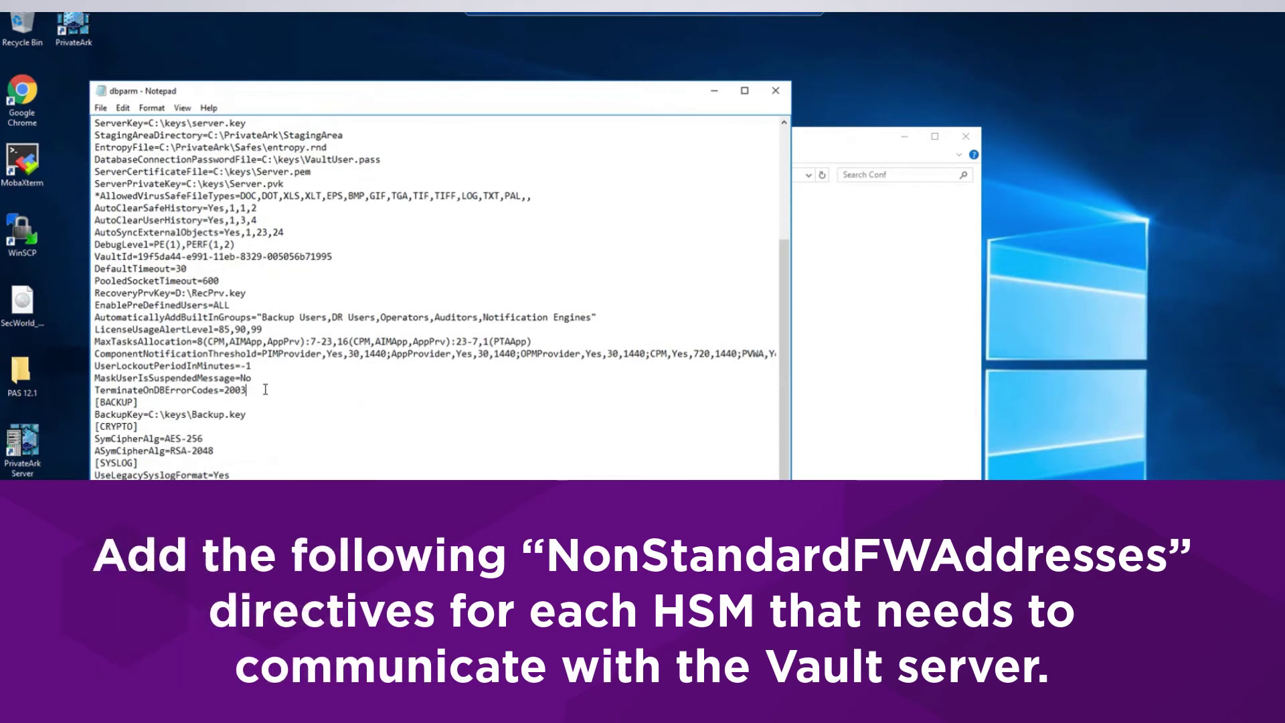
key(Return)
text(AllowNonStandardFWAddresses=[10.194.148.31],Yes,9004:outbound/tcp AllowNonStandardFWAddresses=[10.194.148.31],Yes,9005:outbound/tcp AllowNonStandardFWAddresses=[10.194.148.32],Yes,9004:outbound/tcp AllowNonStandardFWAddresses=[10.194.148.32],Yes,9005:outbound/tcp)
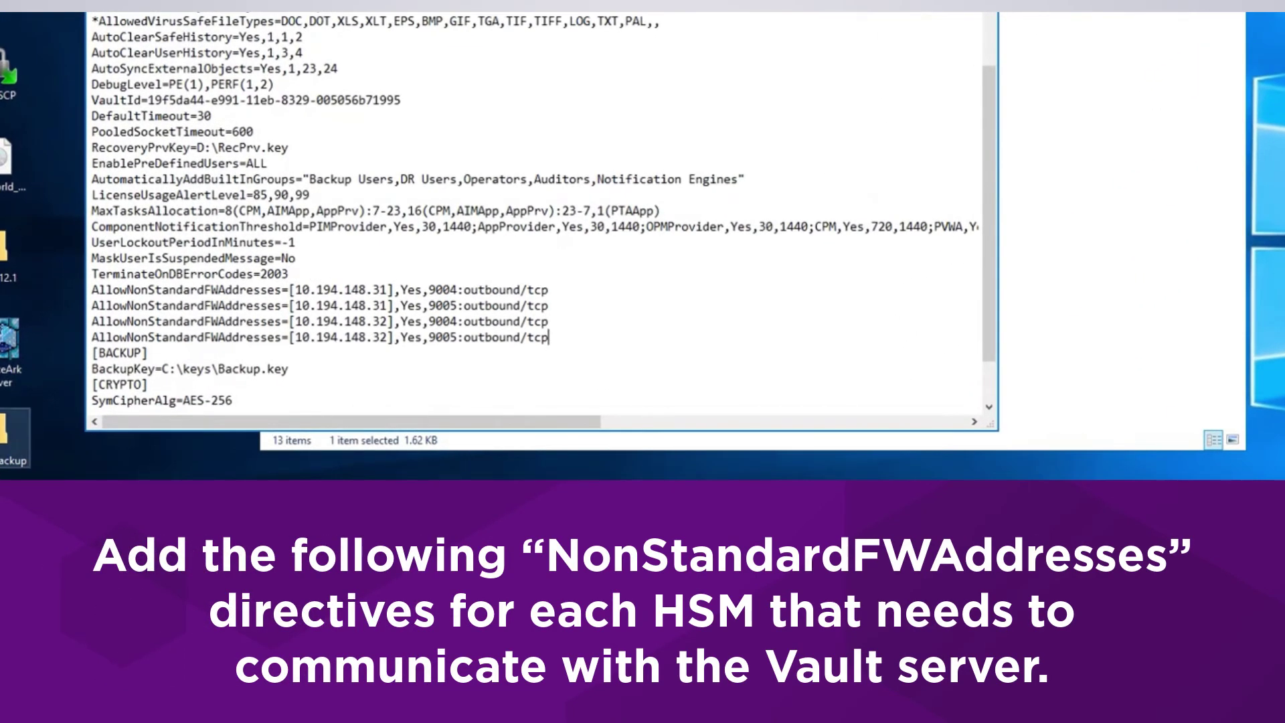
key(ctrl+s)
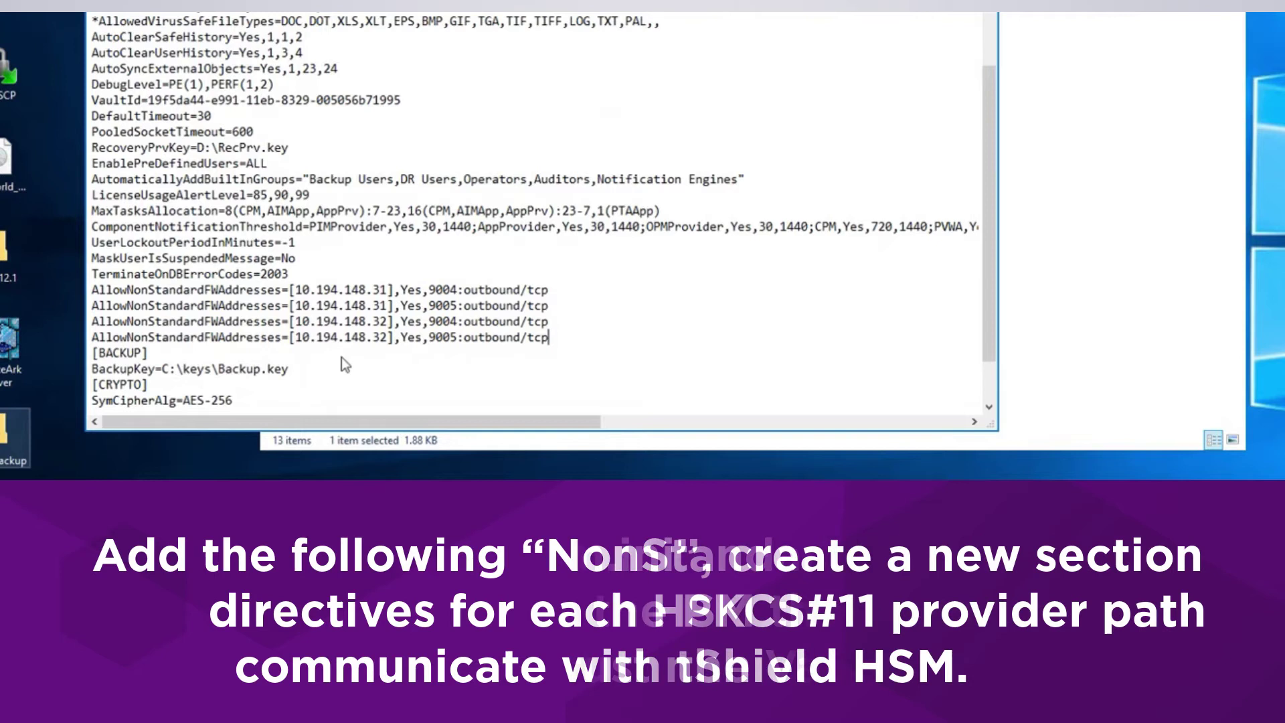
Step: Insert an [HSM] section with the nfast cknfast.dll PKCS11ProviderPath after SymCipherAlg=AES-256, save, and close
click(271, 387)
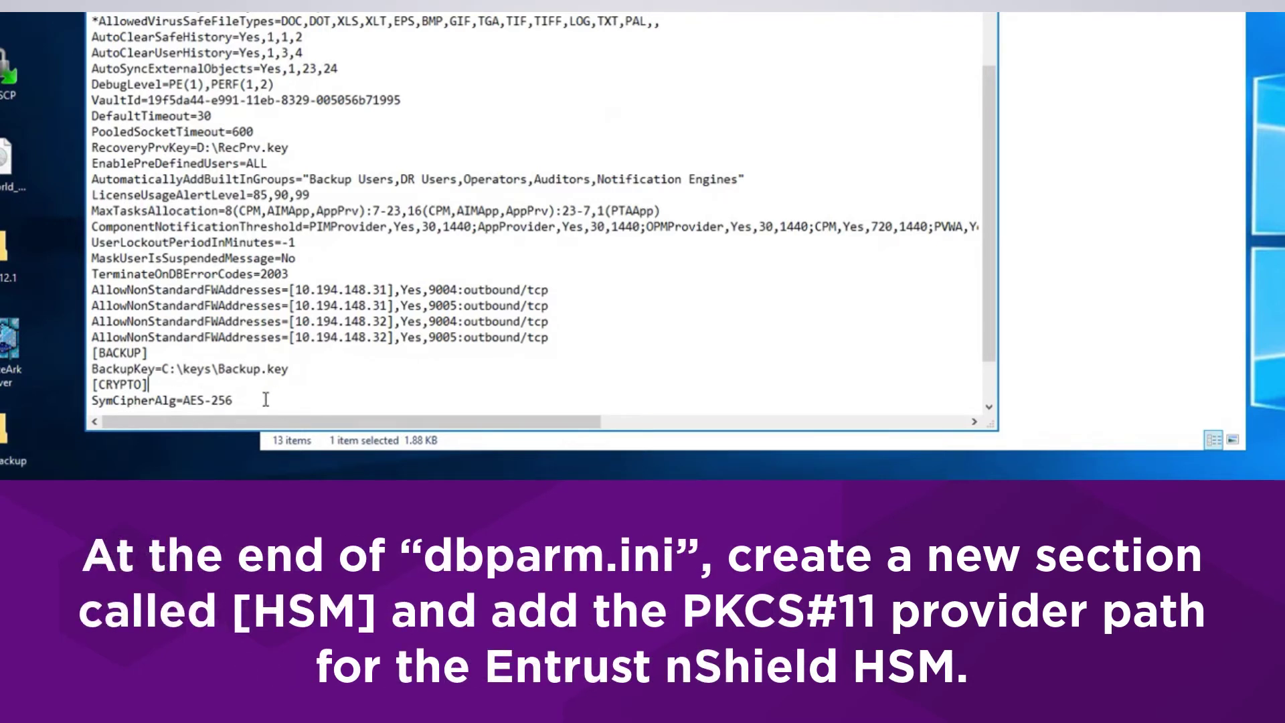
click(265, 400)
key(Return)
text([HSM] PKCS11ProviderPath="C:\Program Files\nCipher\nfast\toolkits\pkcs11\cknfast.dll")
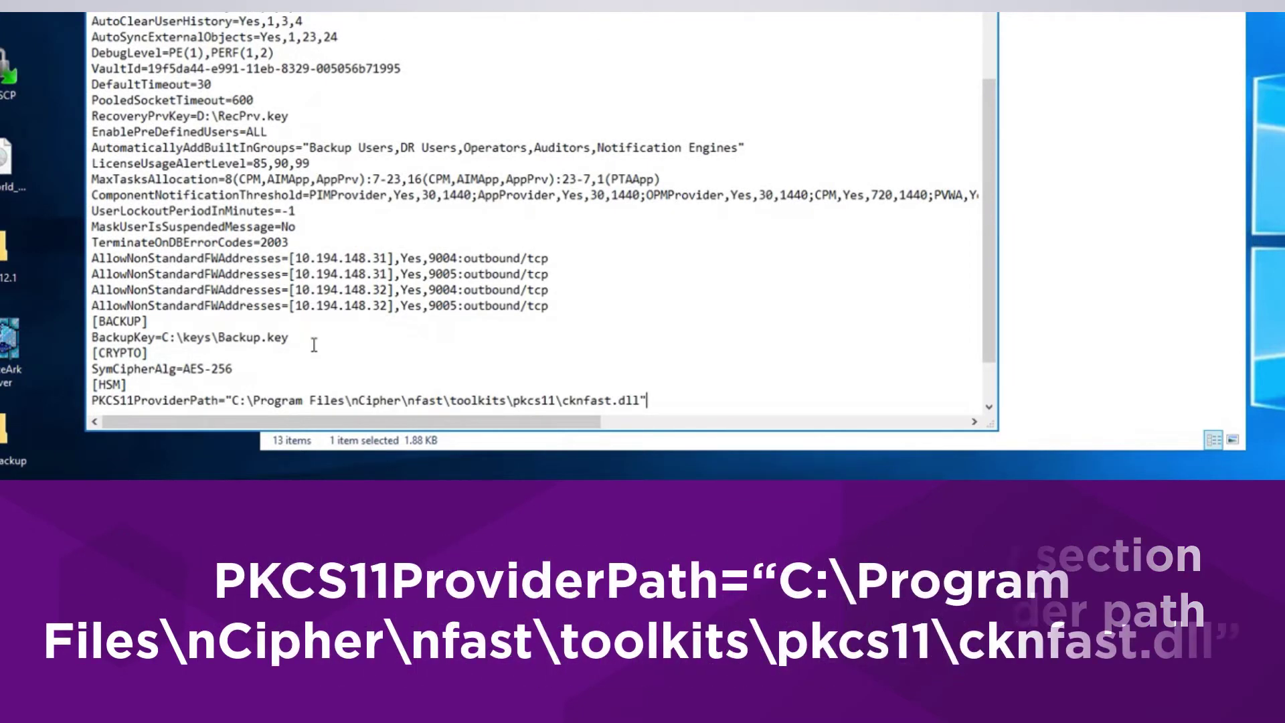
key(ctrl+s)
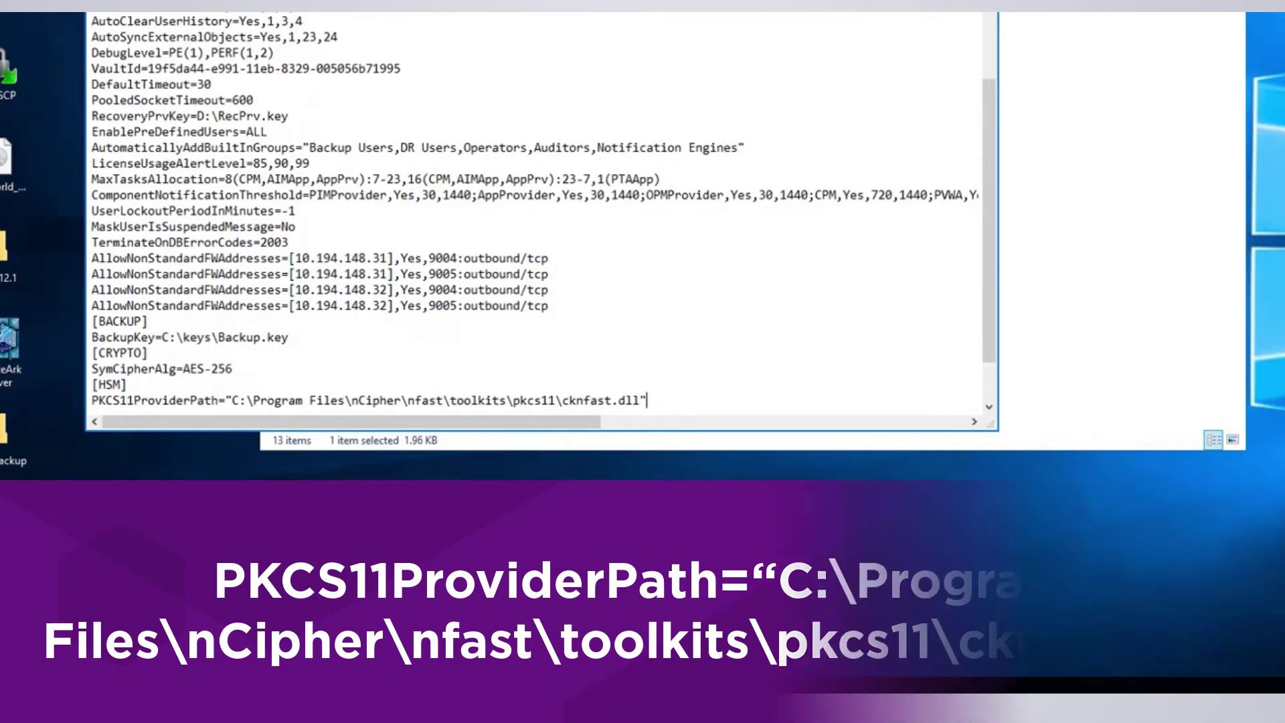
key(alt+F4)
key(alt+F4)
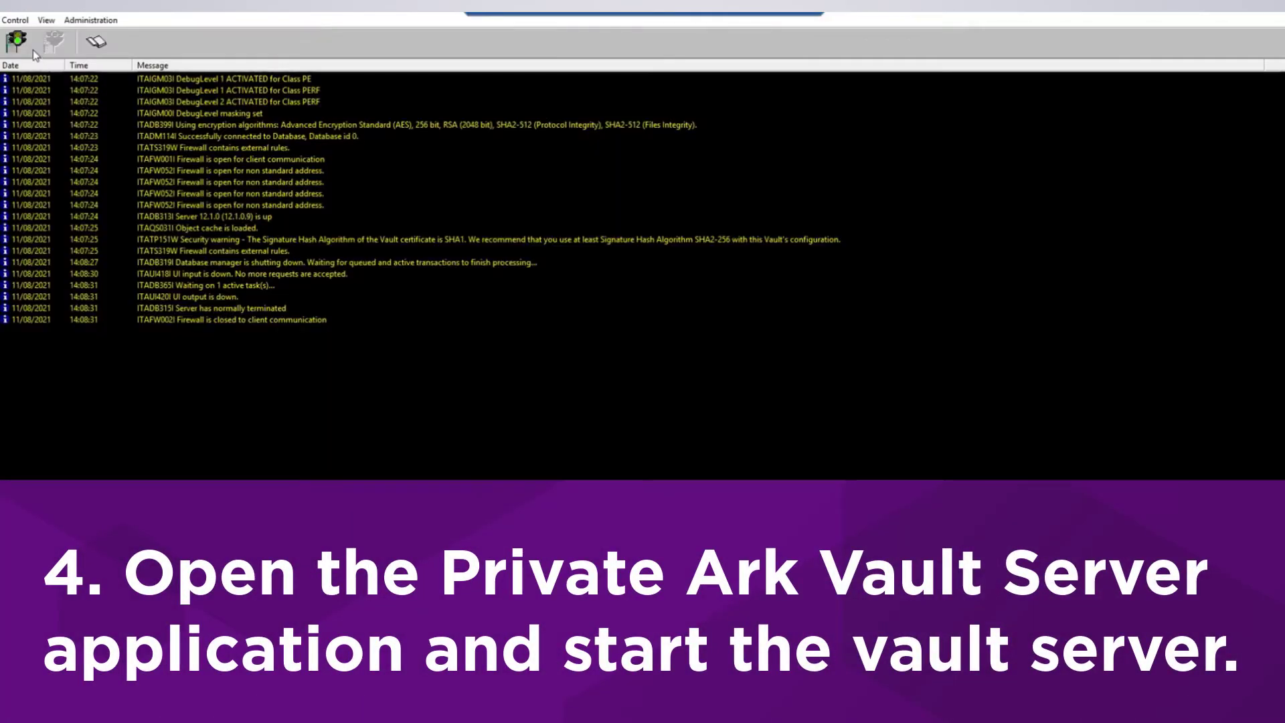
Step: Start the vault server to load the new dbparm settings, then stop it with a normal shutdown
click(16, 44)
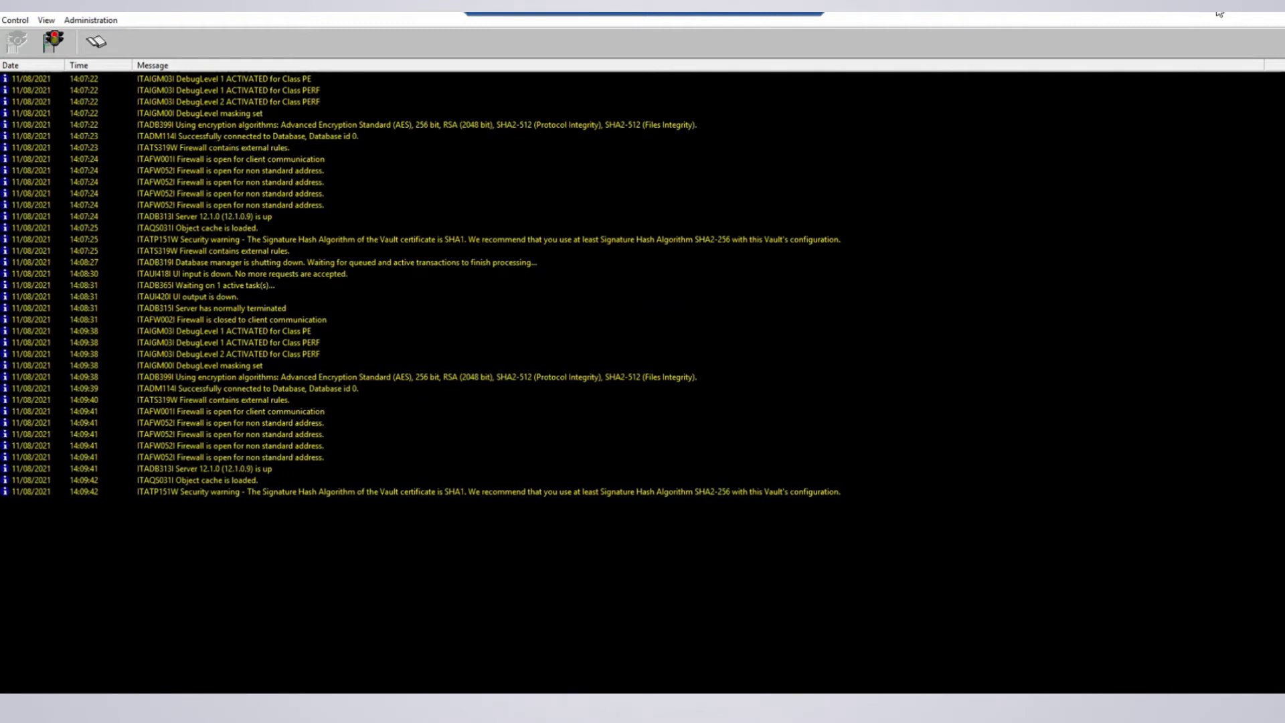
click(52, 41)
click(739, 309)
click(665, 406)
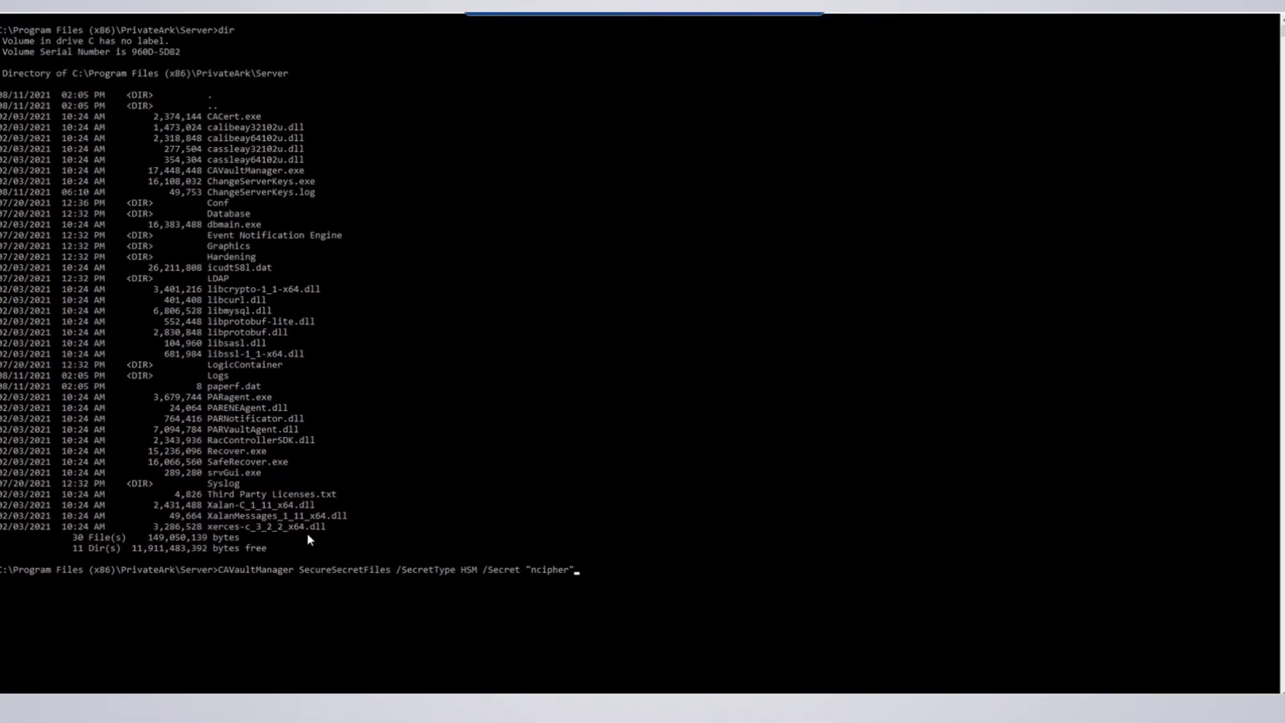
Step: Run CAVaultManager SecureSecretFiles /SecretType HSM with the HSM passphrase to secure the secret
key(Return)
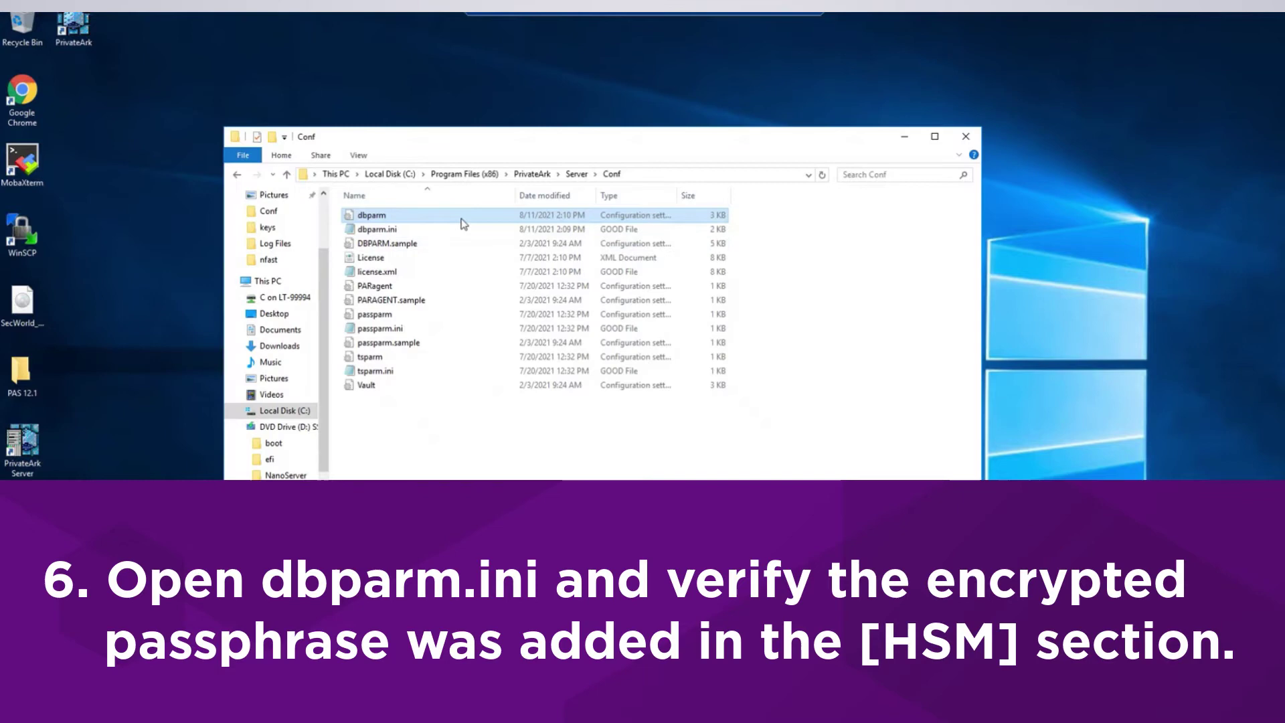
Step: Open dbparm, verify the encrypted HSMPinCode line under [HSM], then close it and the Conf folder
double_click(441, 215)
scroll(416, 370, down, 2)
scroll(417, 371, down, 4)
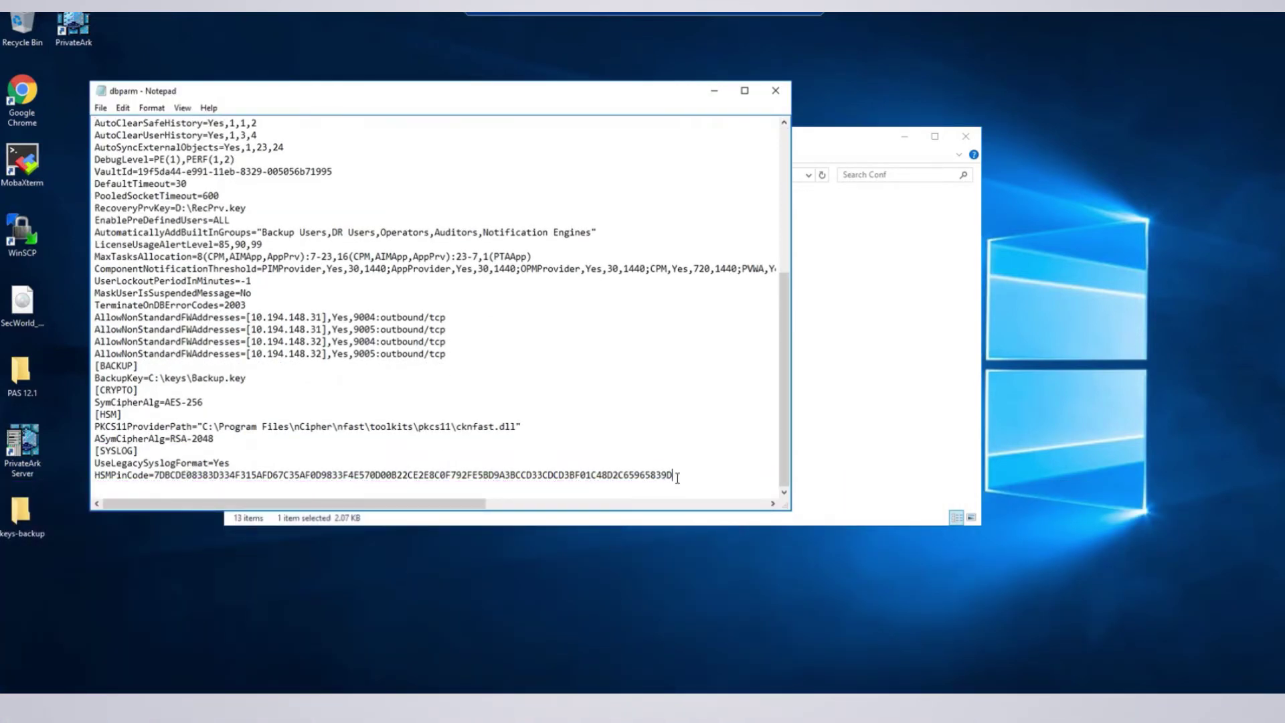
drag(675, 476, 95, 475)
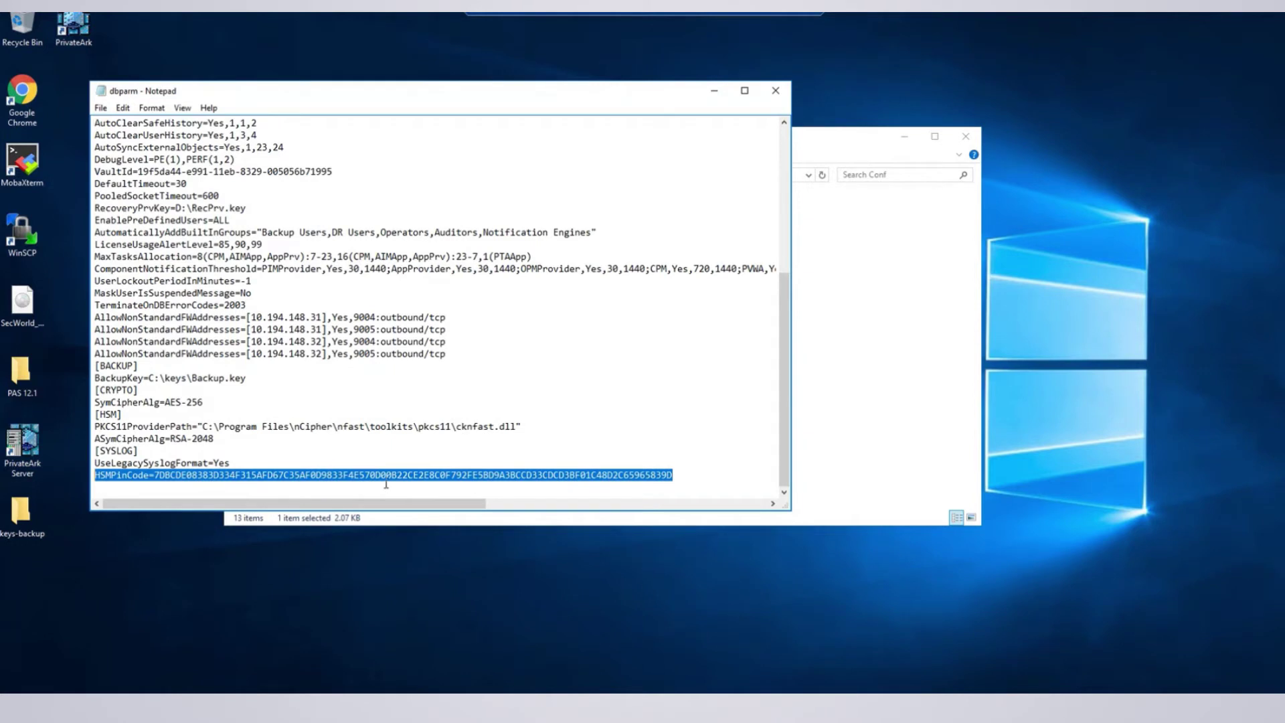
click(386, 482)
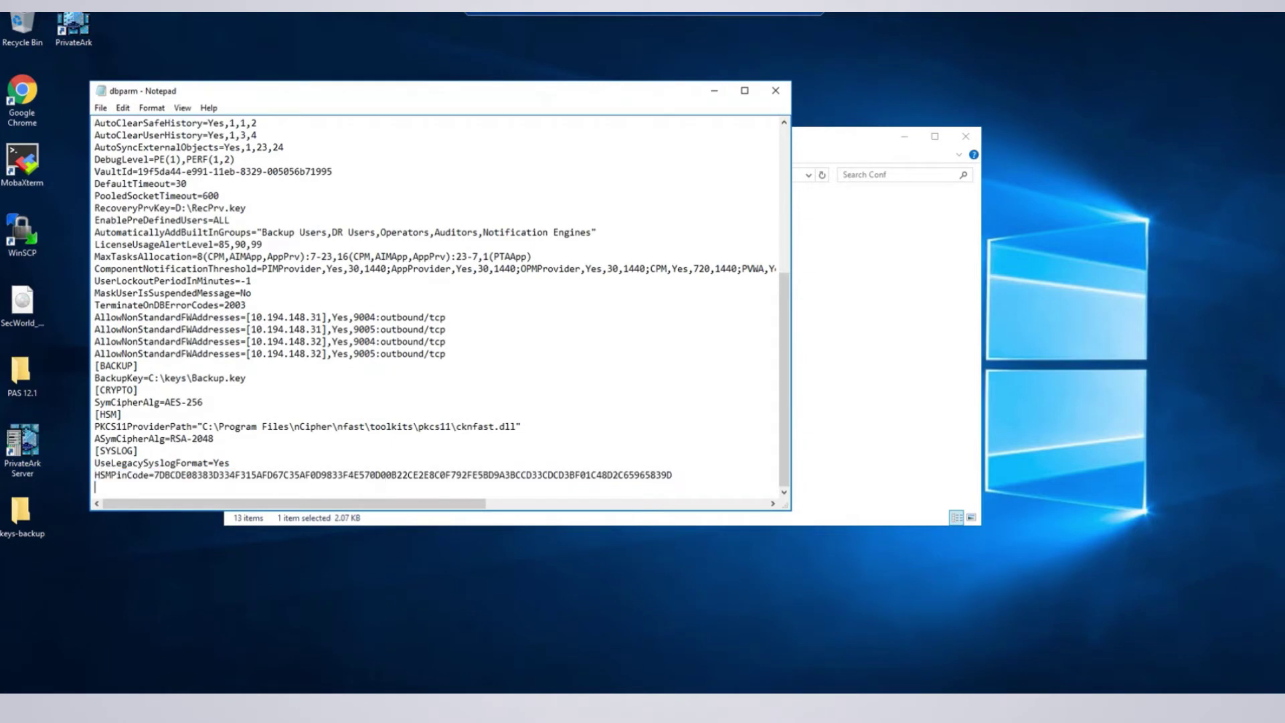
click(776, 90)
key(super+d)
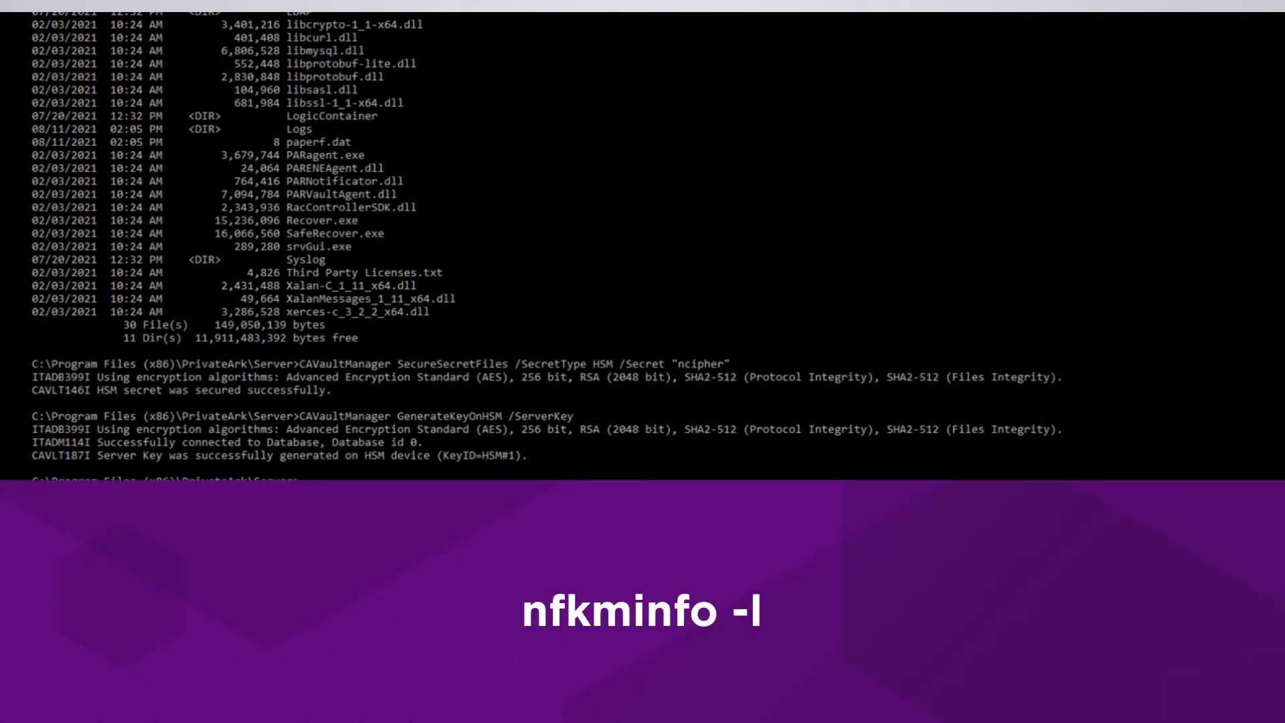
Step: List the keys stored on the HSM with nfkminfo -l, showing the Cyber-Ark Server Key
text(nfkminfo -l)
key(Return)
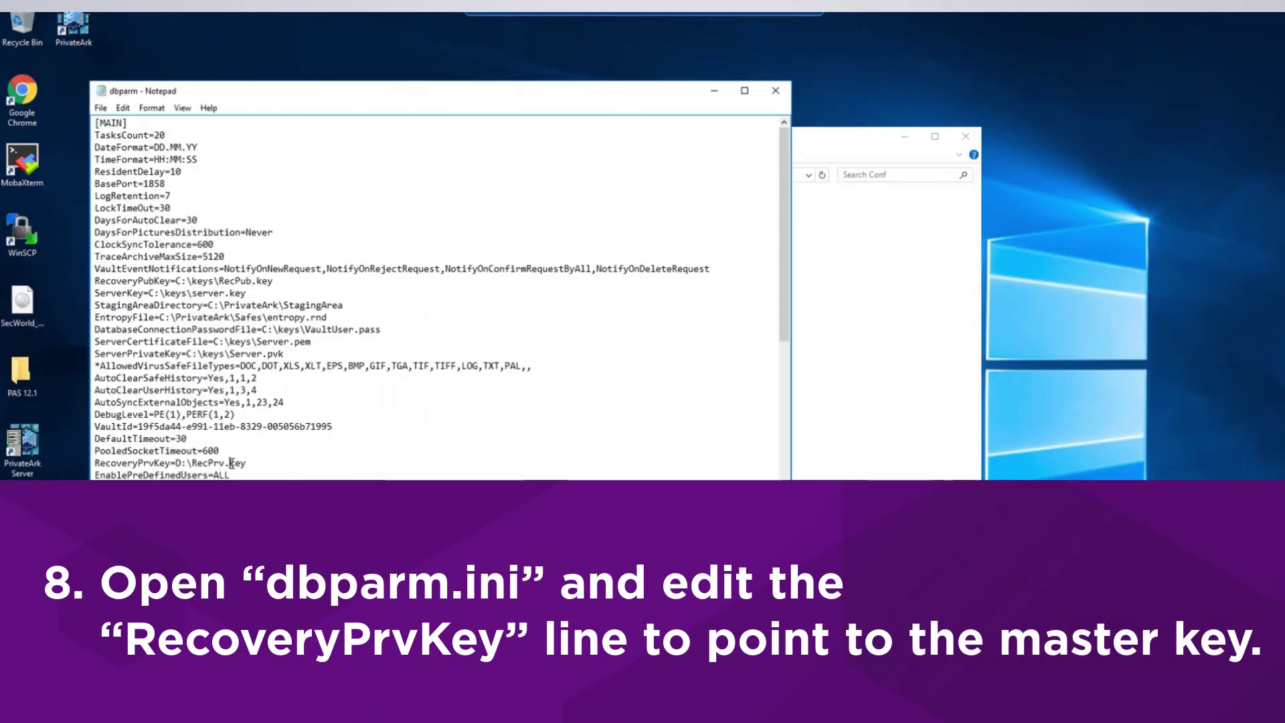
Step: Replace D:\RecPrv.key with C:\keys-master\RecPrv.key on dbparm's RecoveryPrvKey line
drag(247, 464, 175, 463)
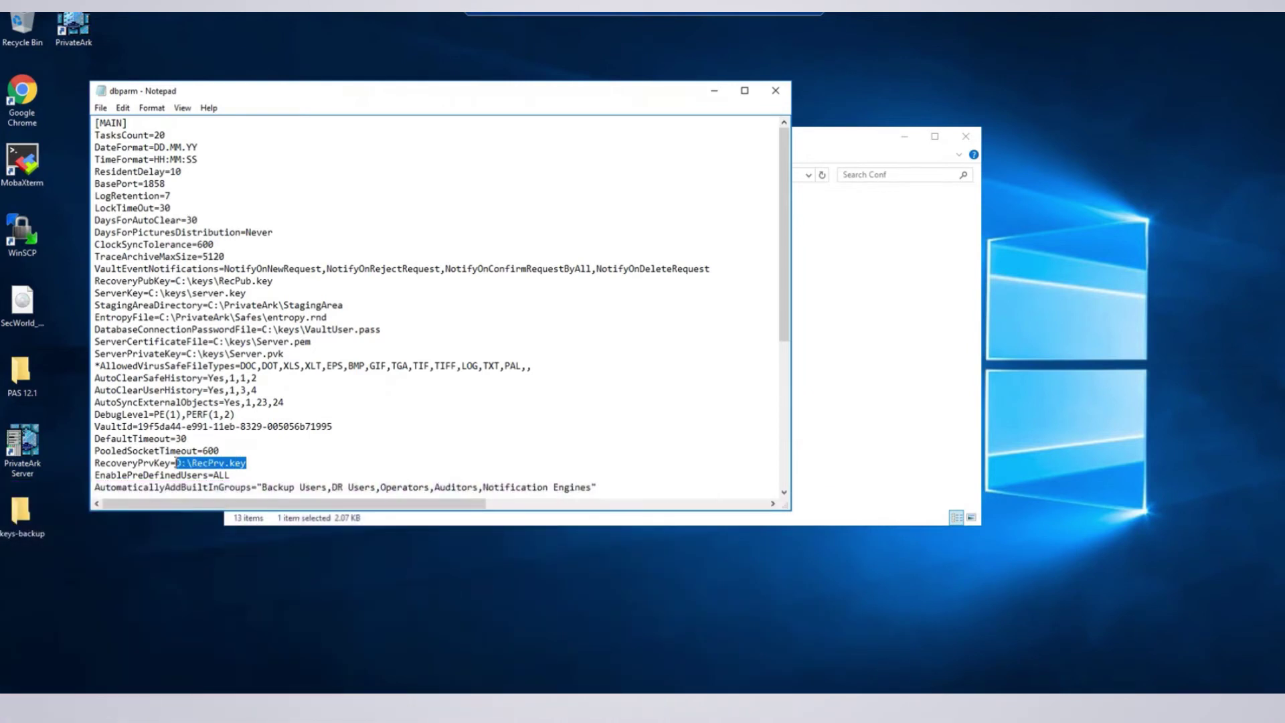
text(C:\keys-master\RecPrv.key)
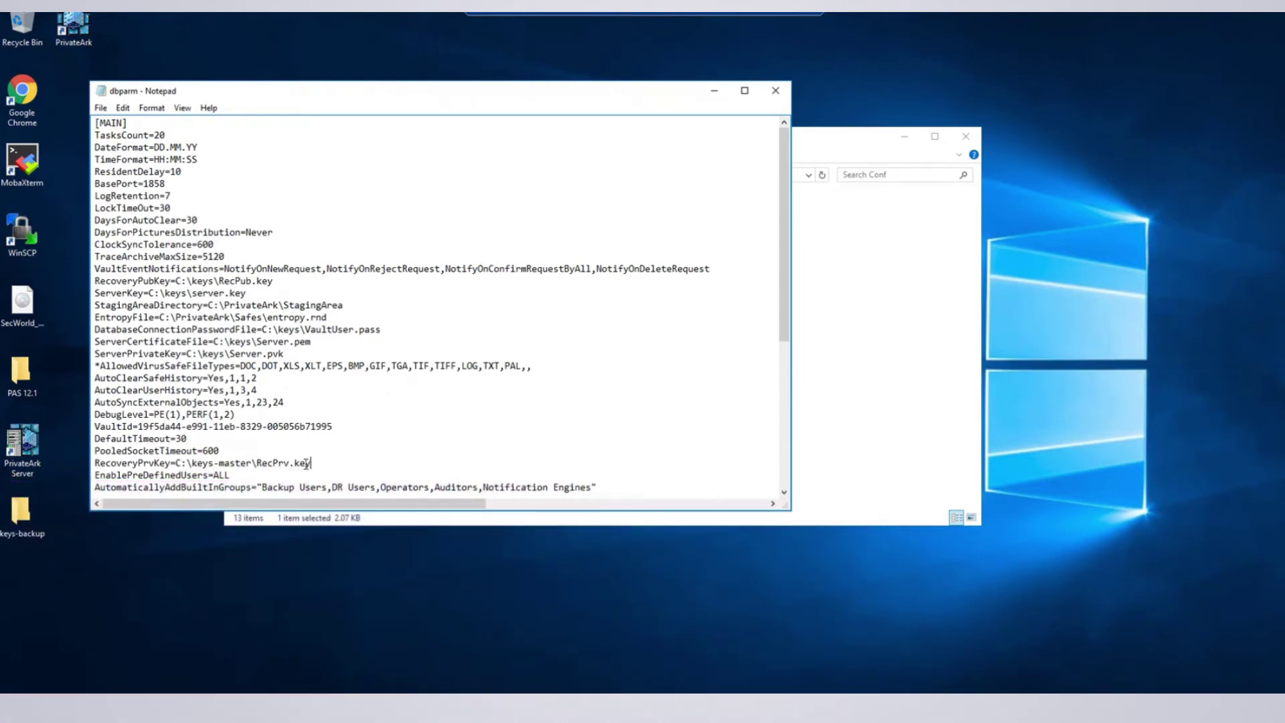
Step: Close dbparm, then run ChangeServerKeys C:\keys-master C:\keys\VaultEmergency.pass HSM#1 and confirm with y
click(776, 90)
click(905, 136)
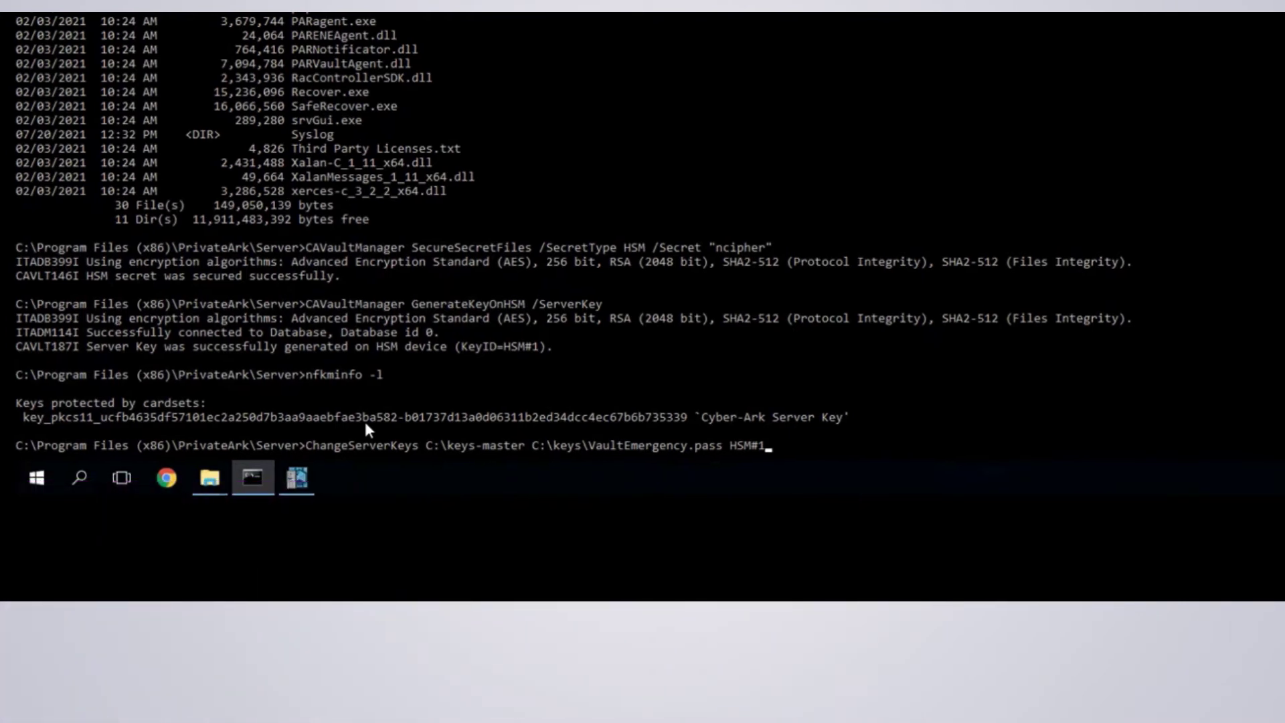
key(Return)
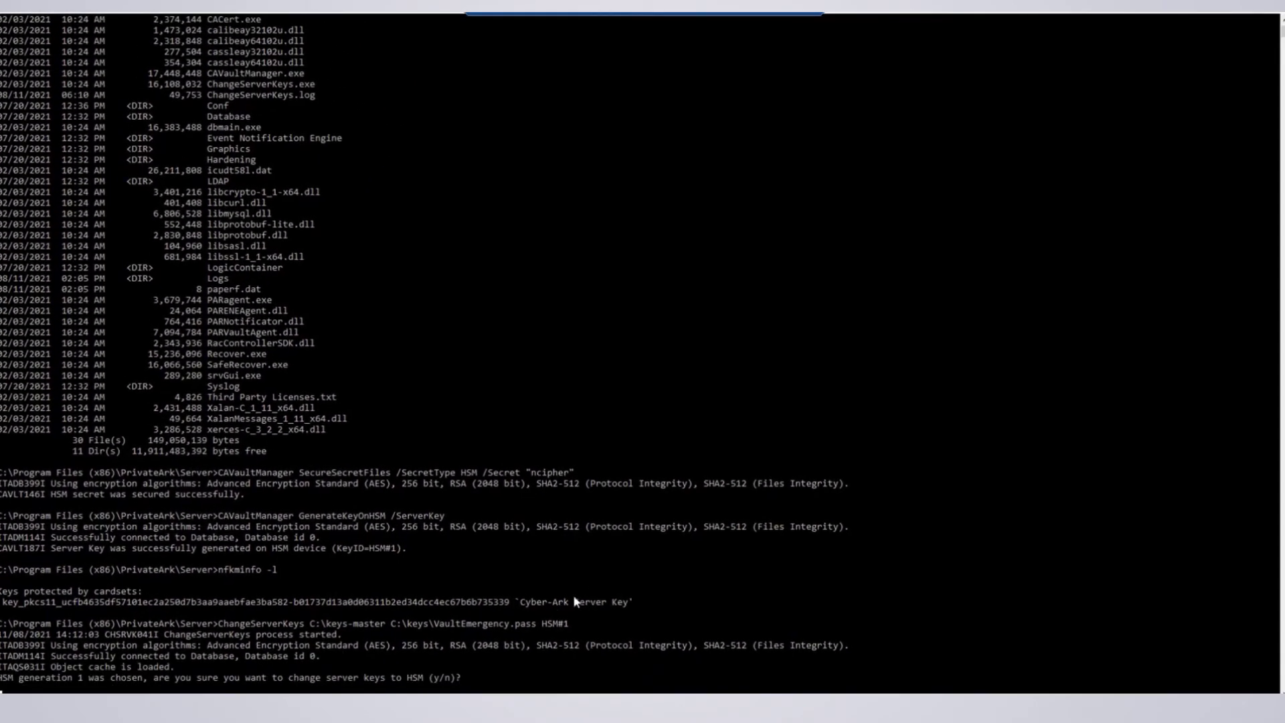
text(y)
key(Return)
key(Return)
key(Return)
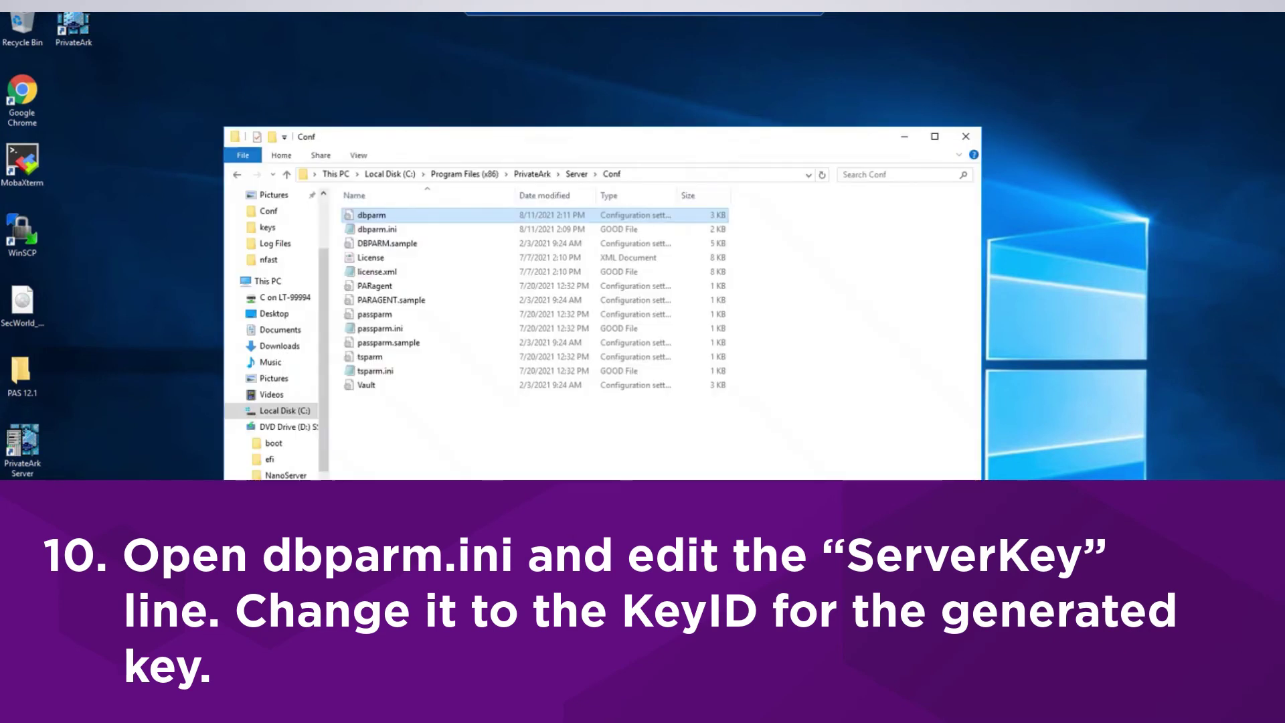
Step: Replace the C:\keys\server.key path after ServerKey= in dbparm with HSM#1, then save and close
key(Return)
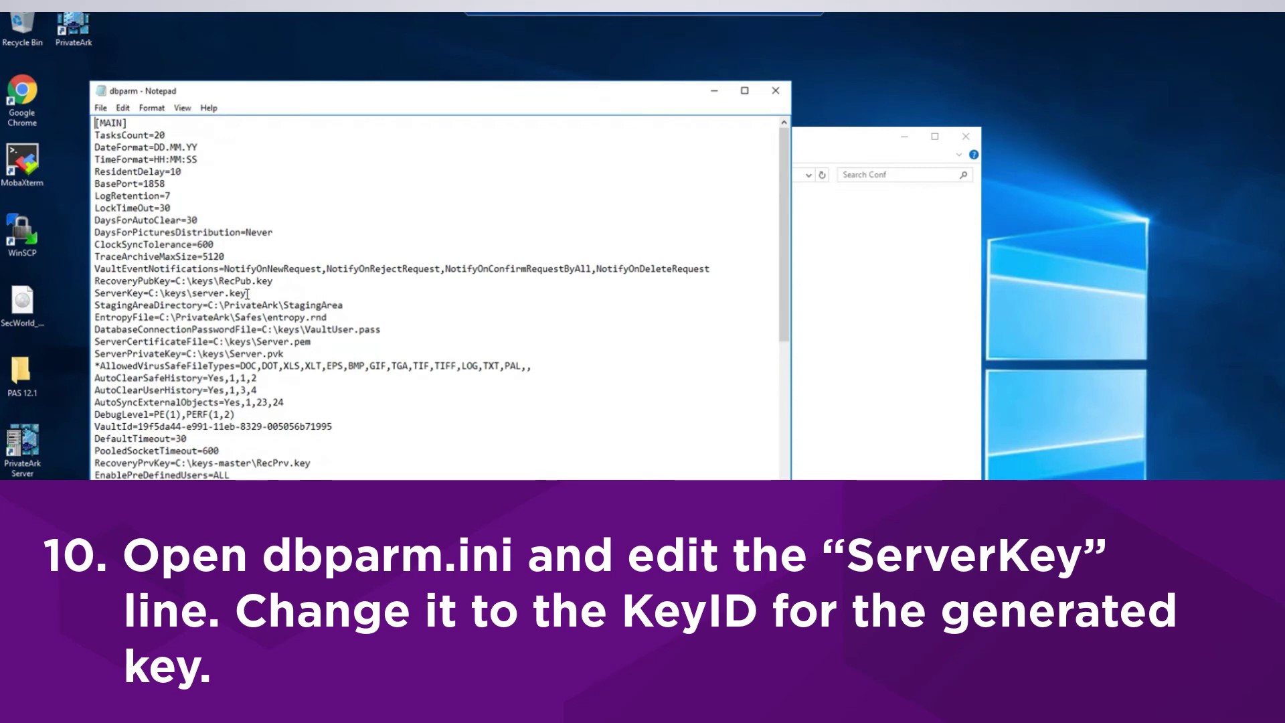
drag(247, 293, 148, 293)
text(HSM#1)
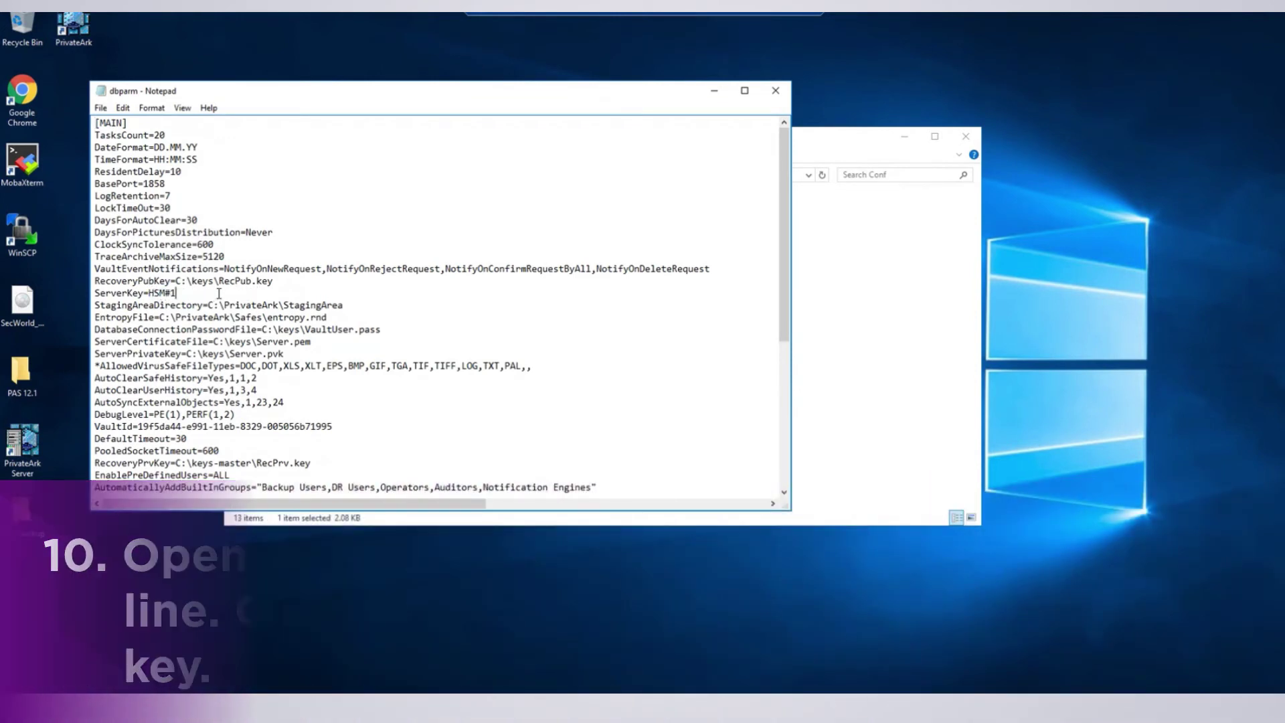
key(ctrl+s)
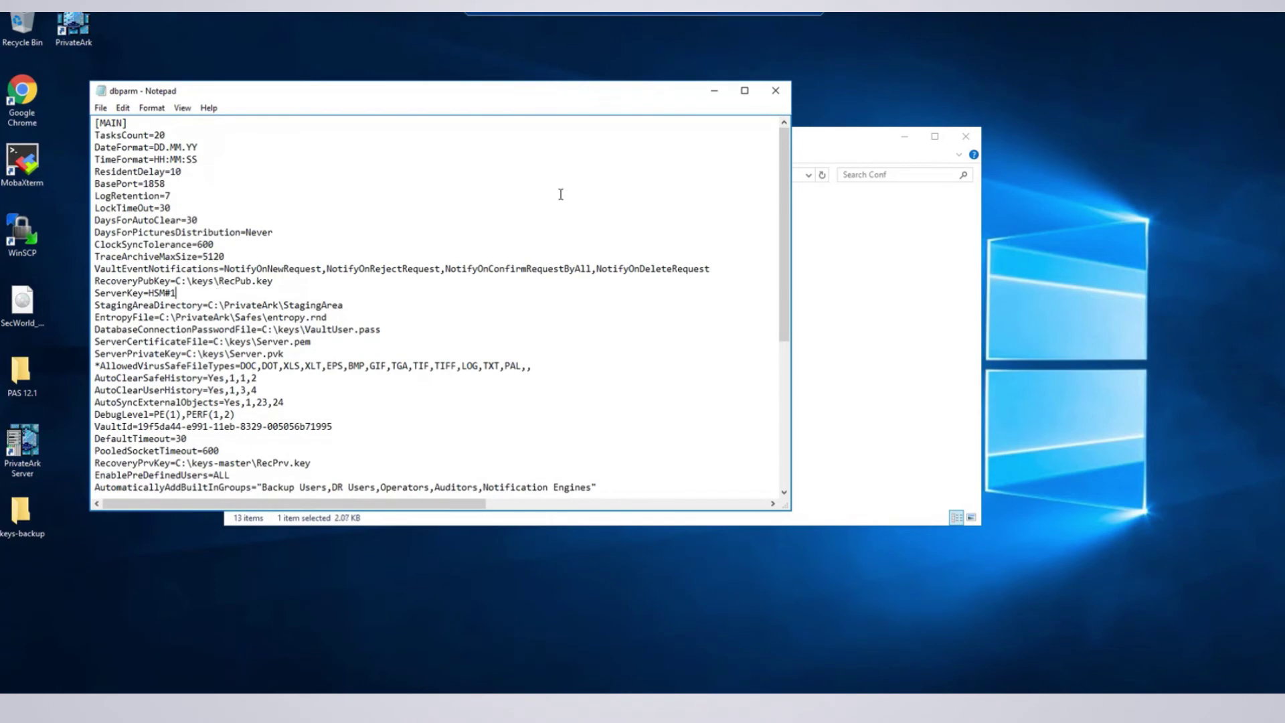
click(776, 91)
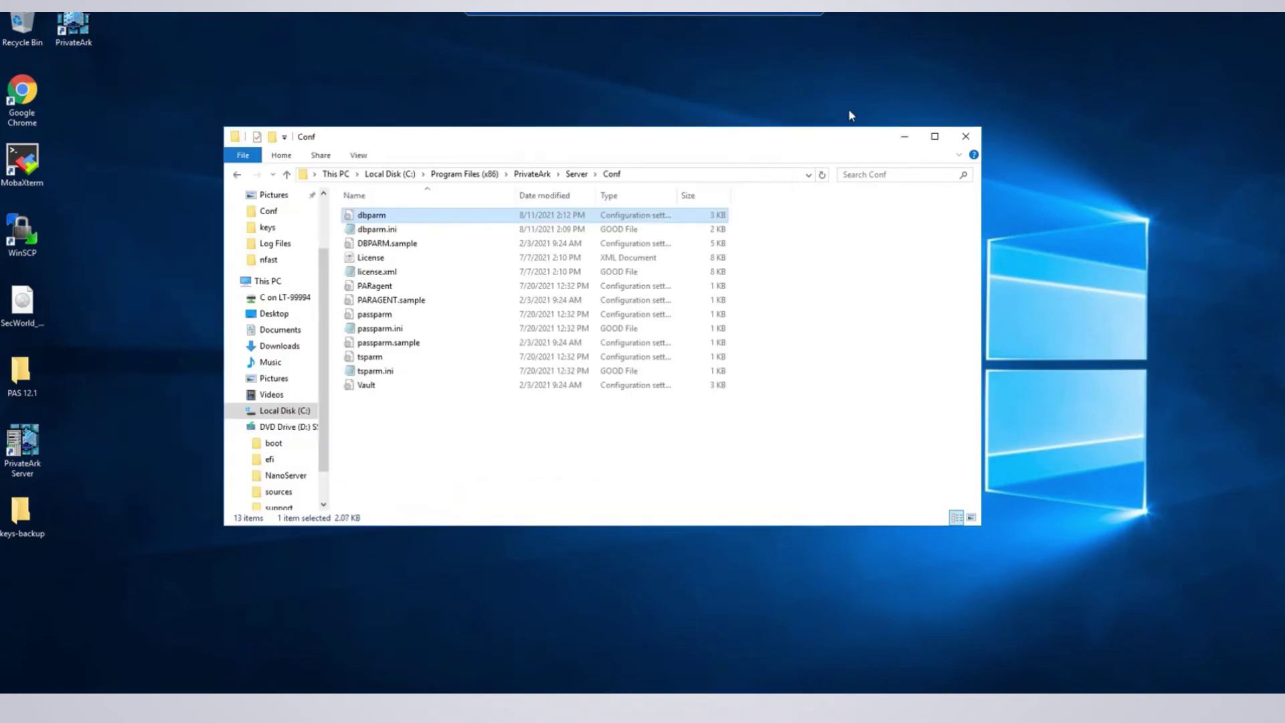
Step: Read the newest nCipherLog event in the Application log showing dbmain.exe connecting to the HSM
click(905, 136)
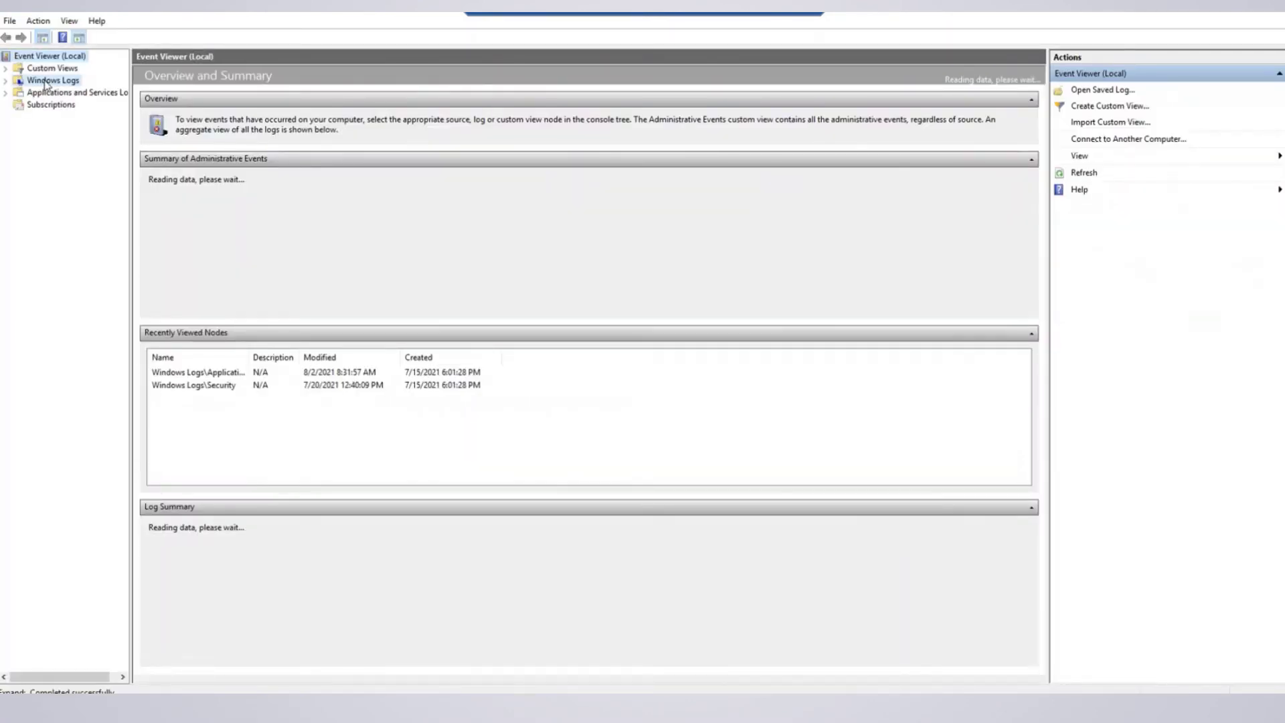
double_click(47, 81)
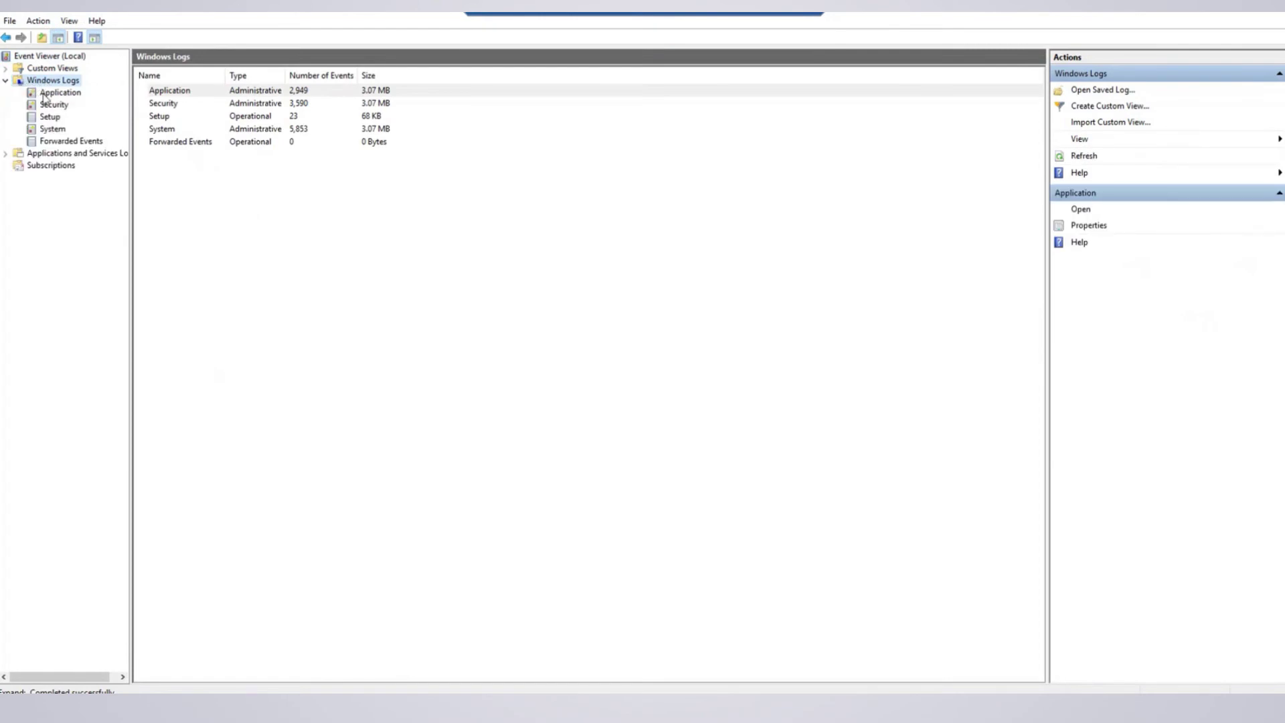
click(44, 94)
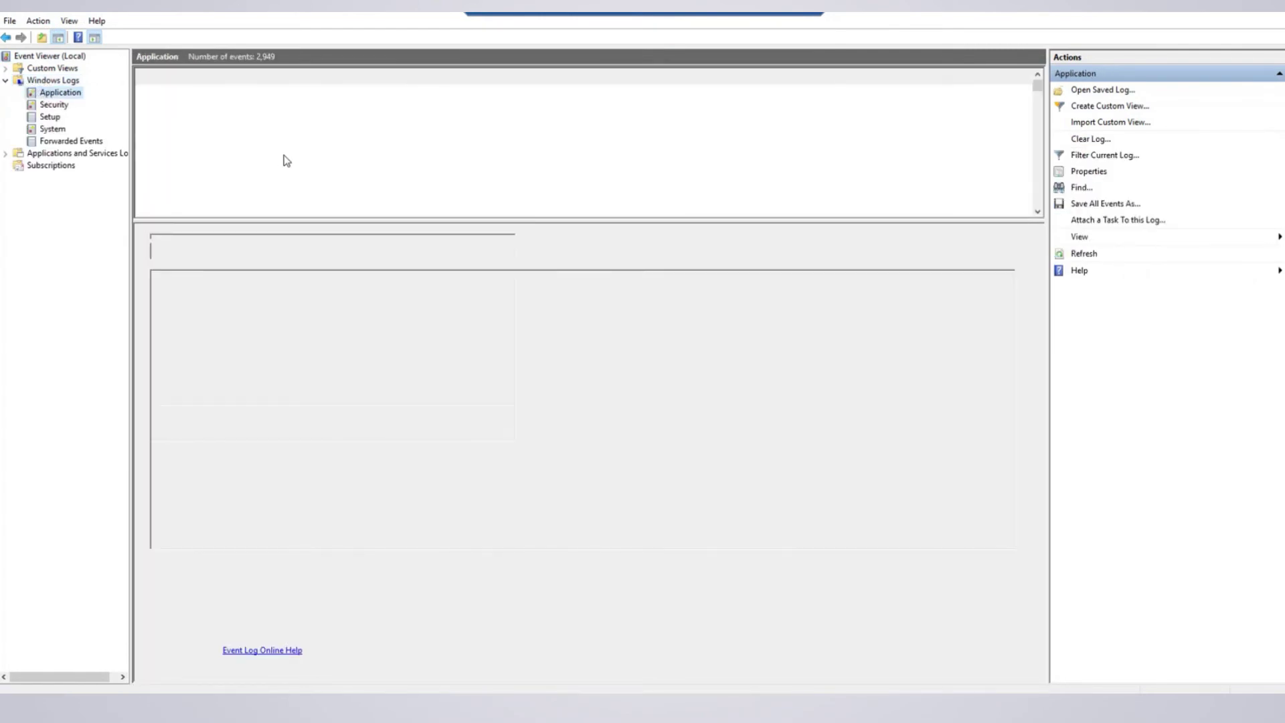
click(673, 277)
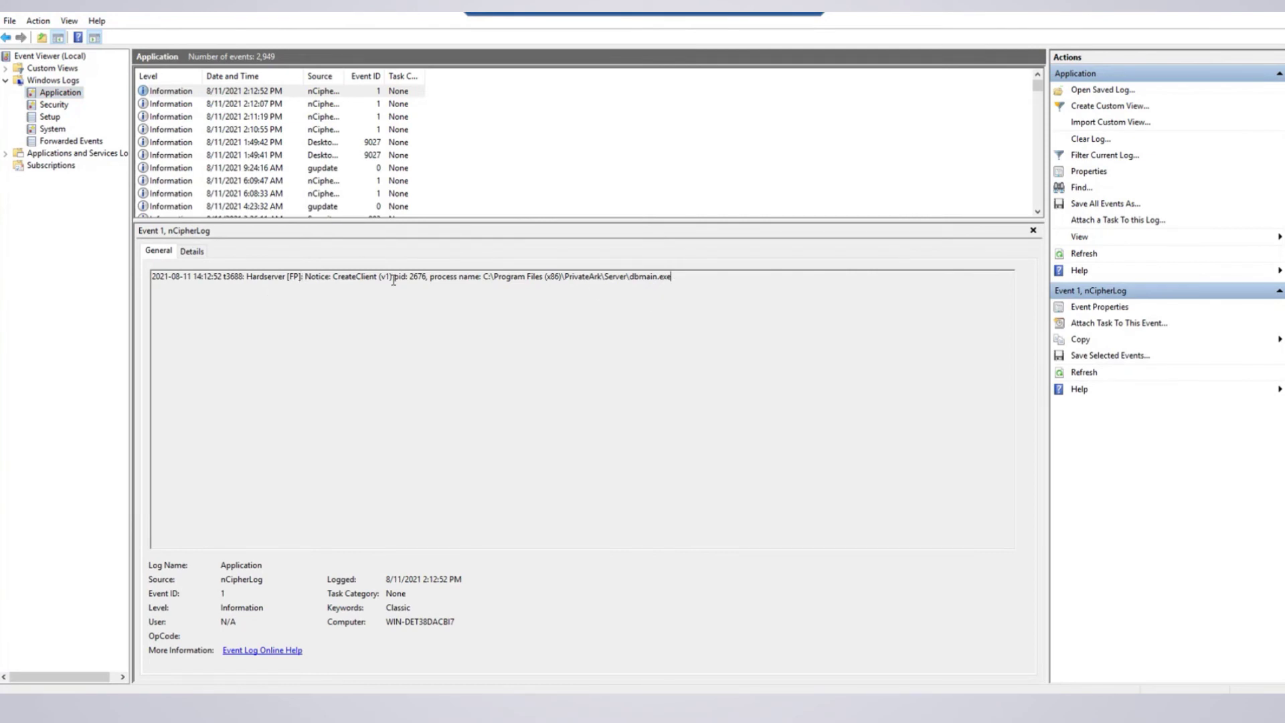
Step: Stop the Vault server from the PrivateArk console, accepting the shutdown mode and confirming
key(alt+Tab)
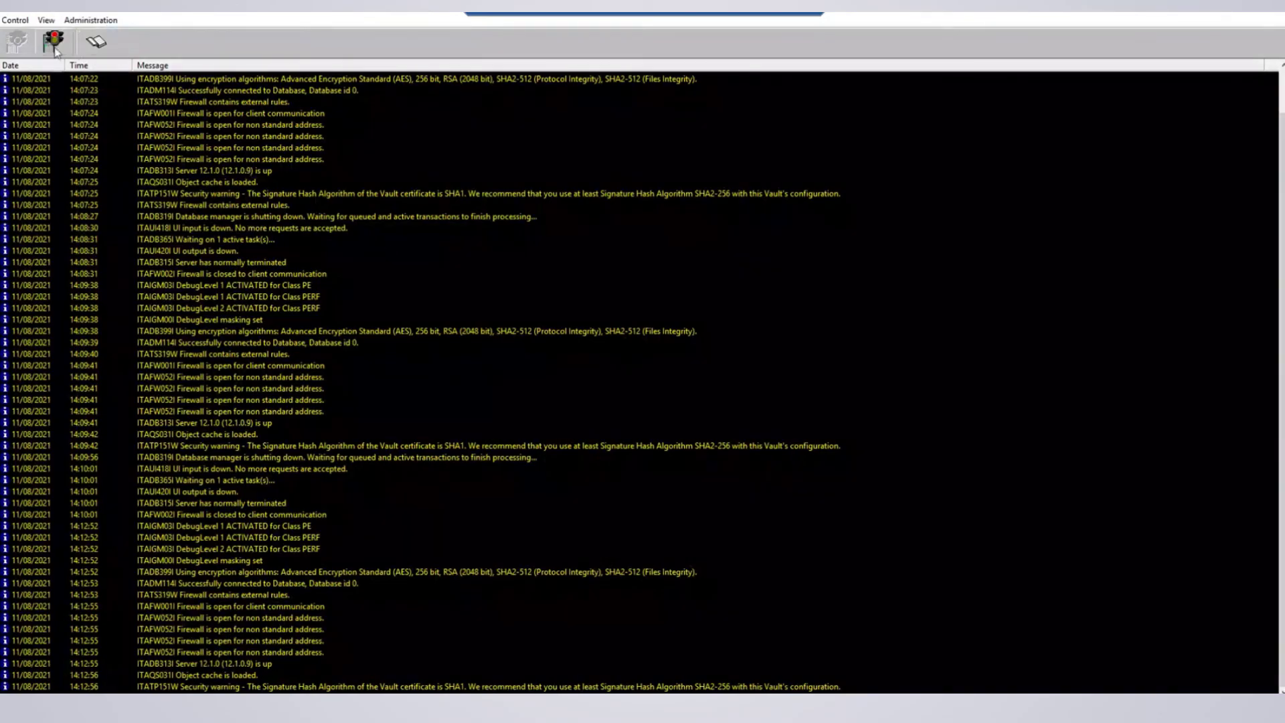
click(54, 51)
click(742, 309)
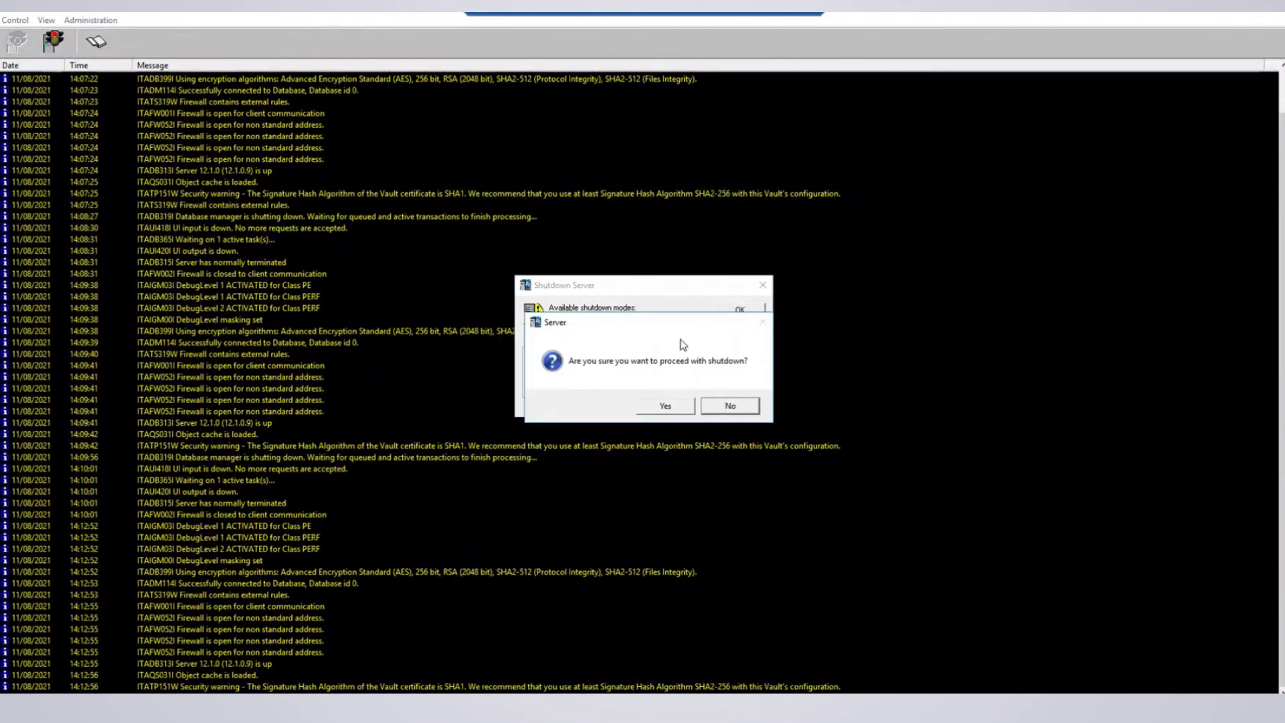
click(641, 404)
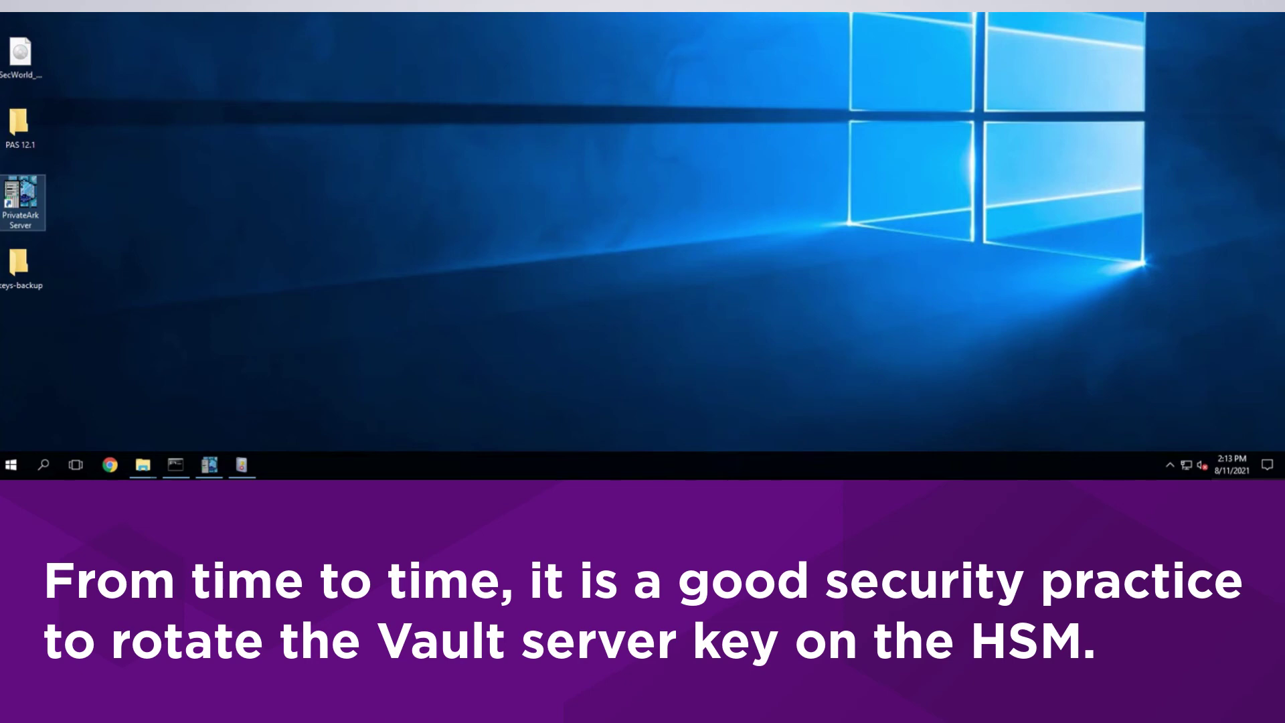
Step: Generate a new server key on the HSM with CAVaultManager GenerateKeyOnHSM /ServerKey
click(176, 466)
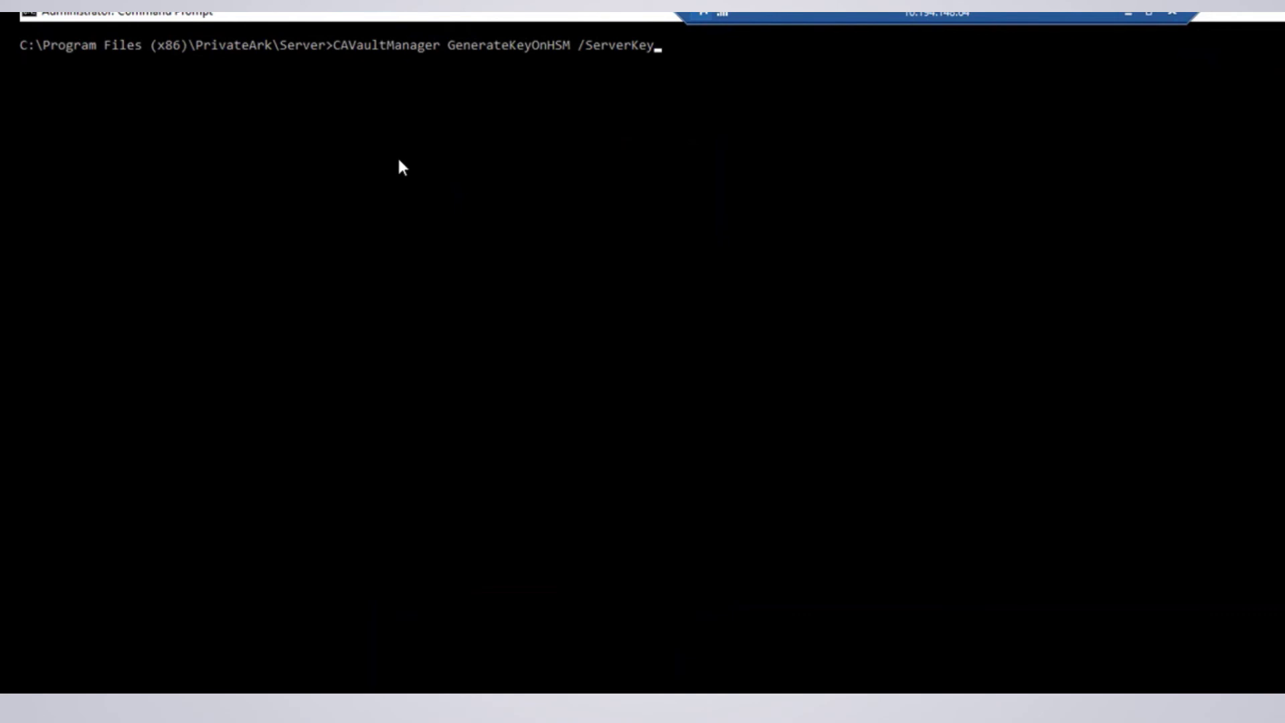
key(Return)
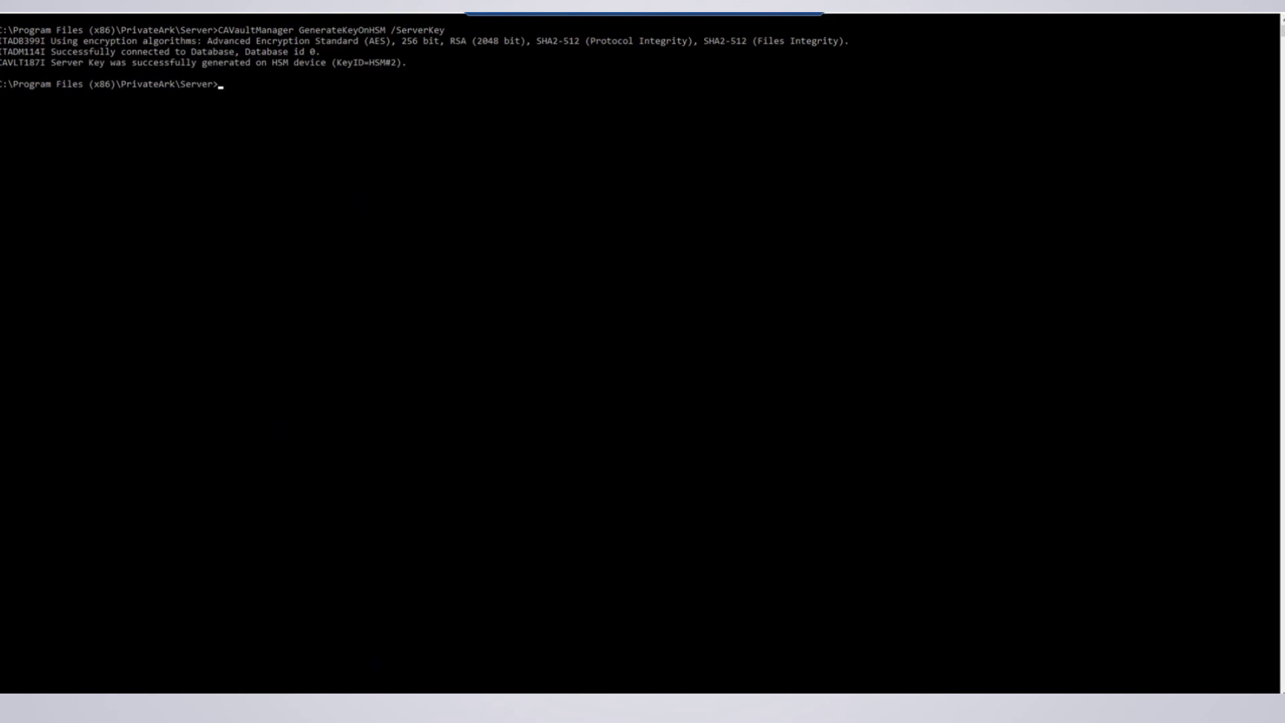
key(Return)
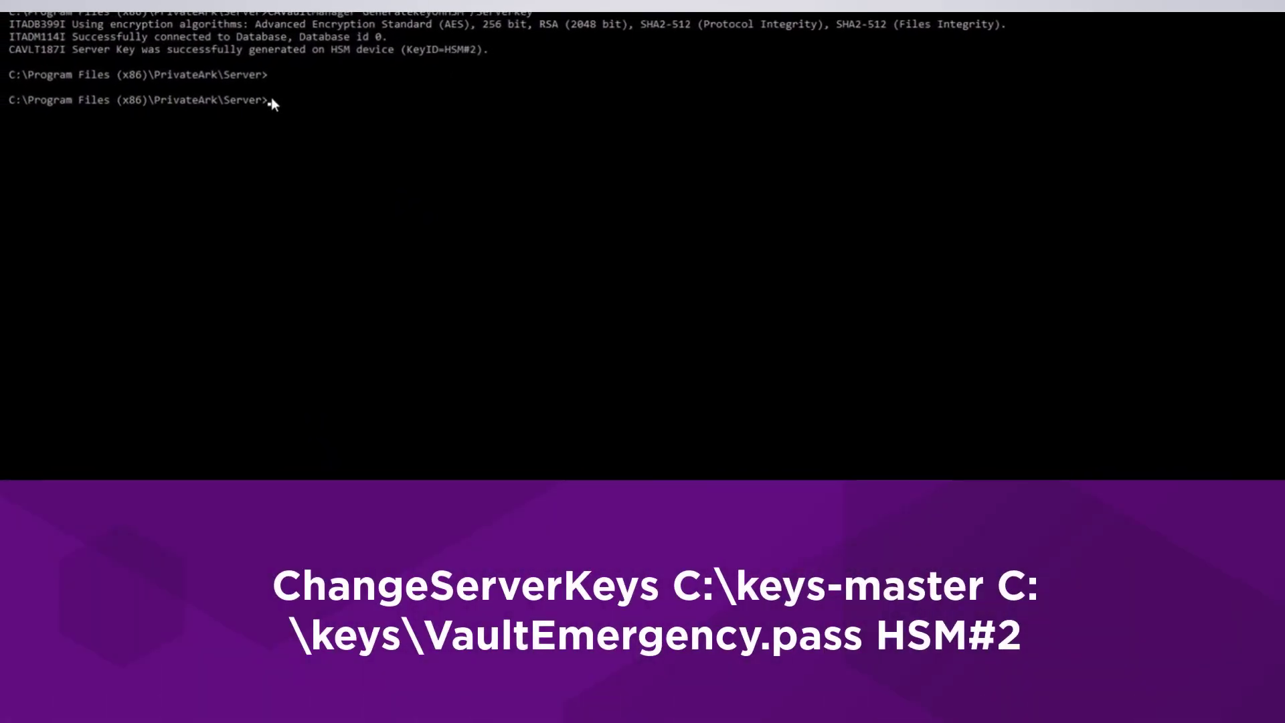
Step: Run ChangeServerKeys C:\keys-master C:\keys\VaultEmergency.pass HSM#2 and confirm with y
right_click(292, 95)
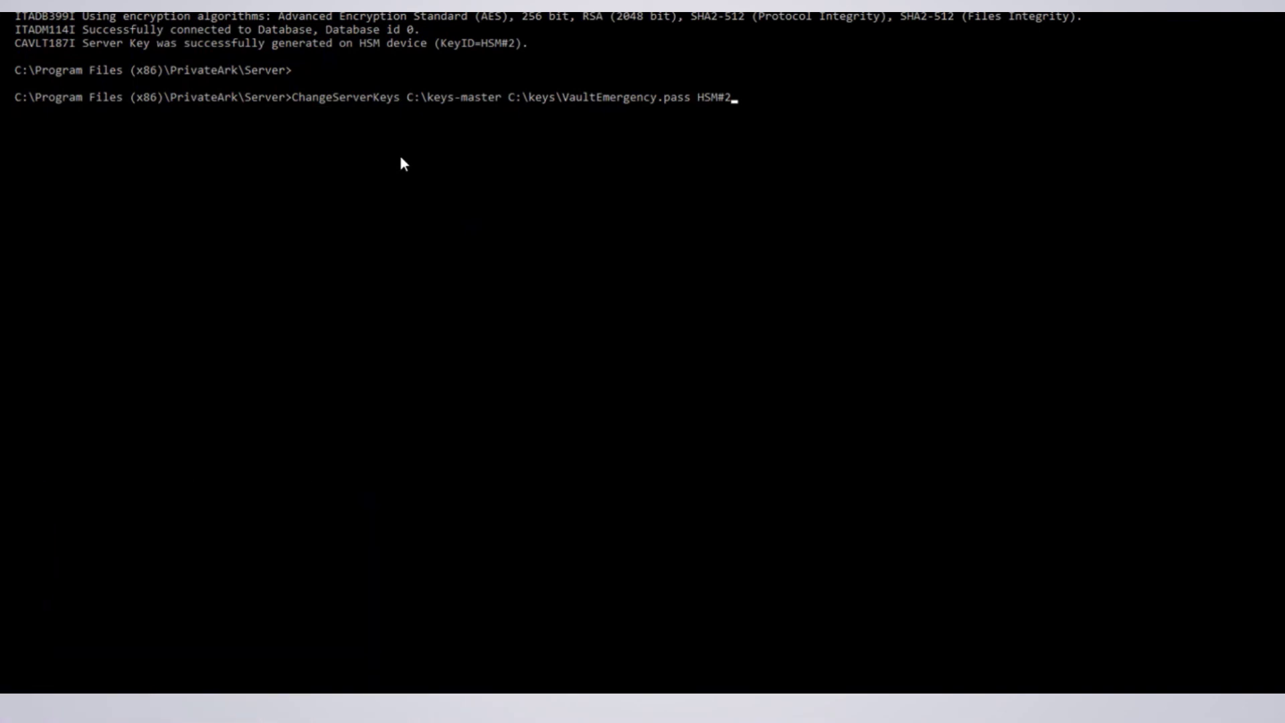
key(Return)
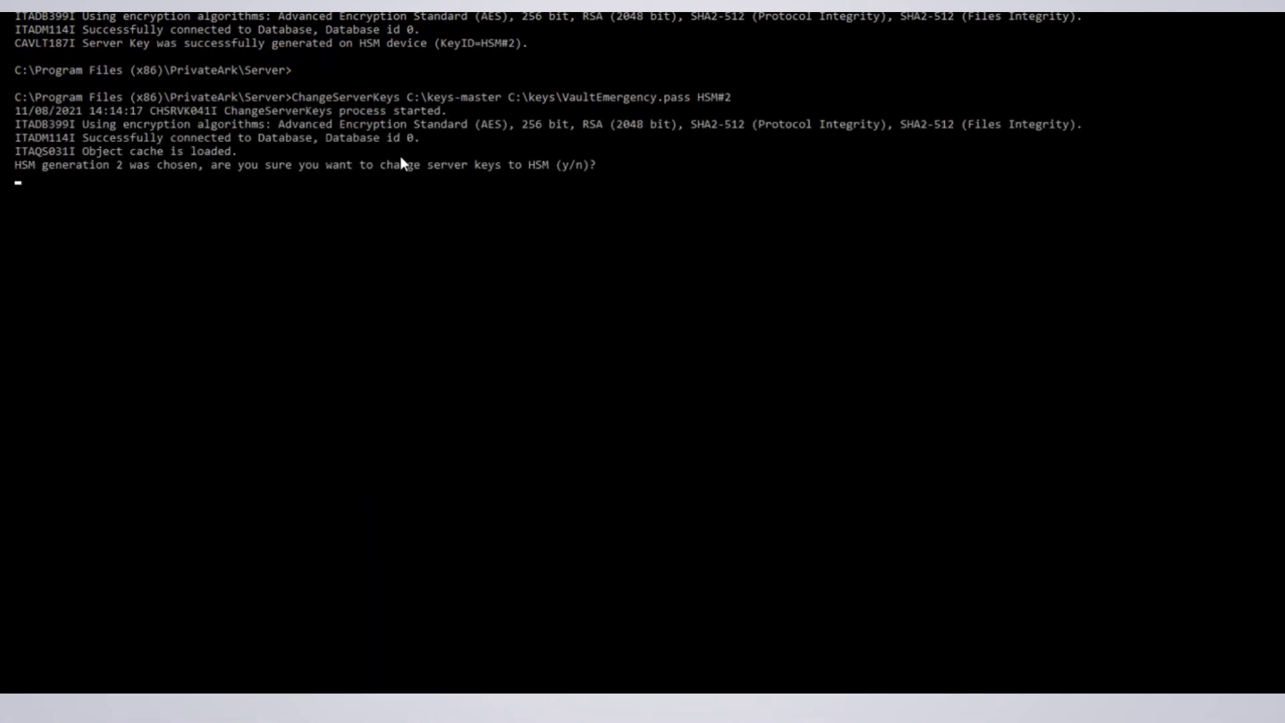
text(y)
key(Return)
key(Return)
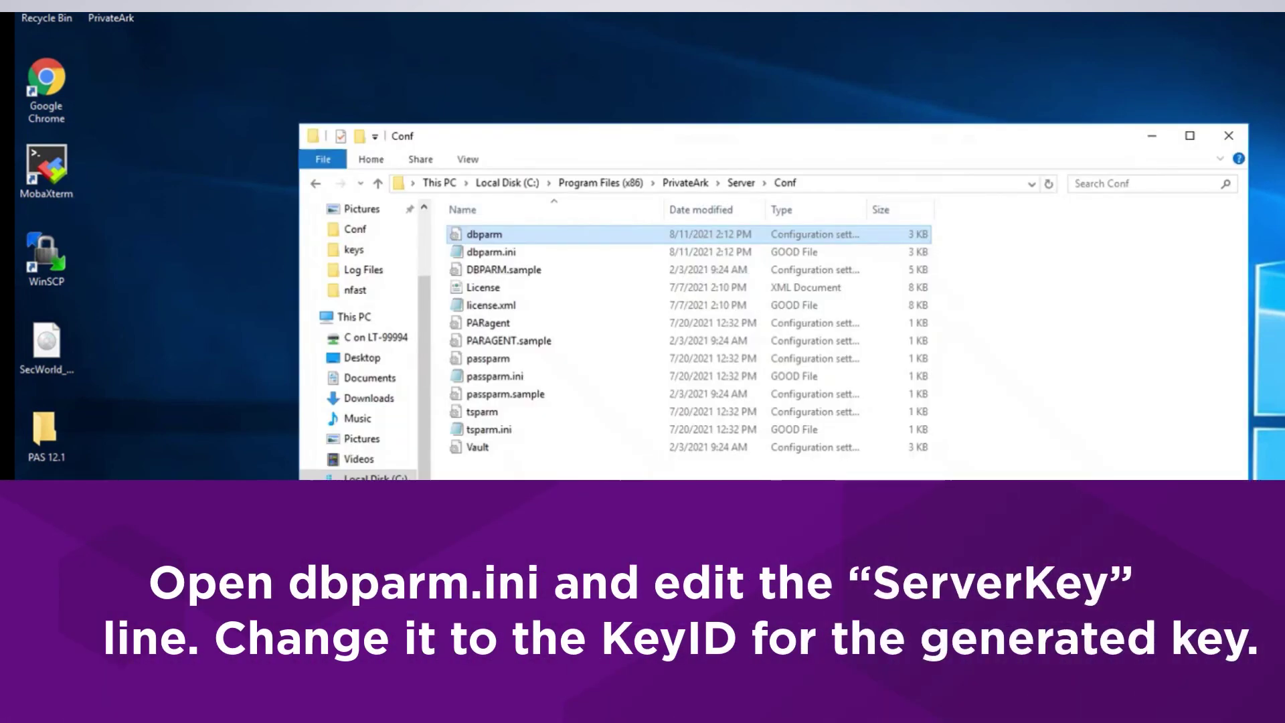
Step: Change dbparm's ServerKey from HSM#1 to HSM#2, close the file and minimize the Conf folder
double_click(640, 242)
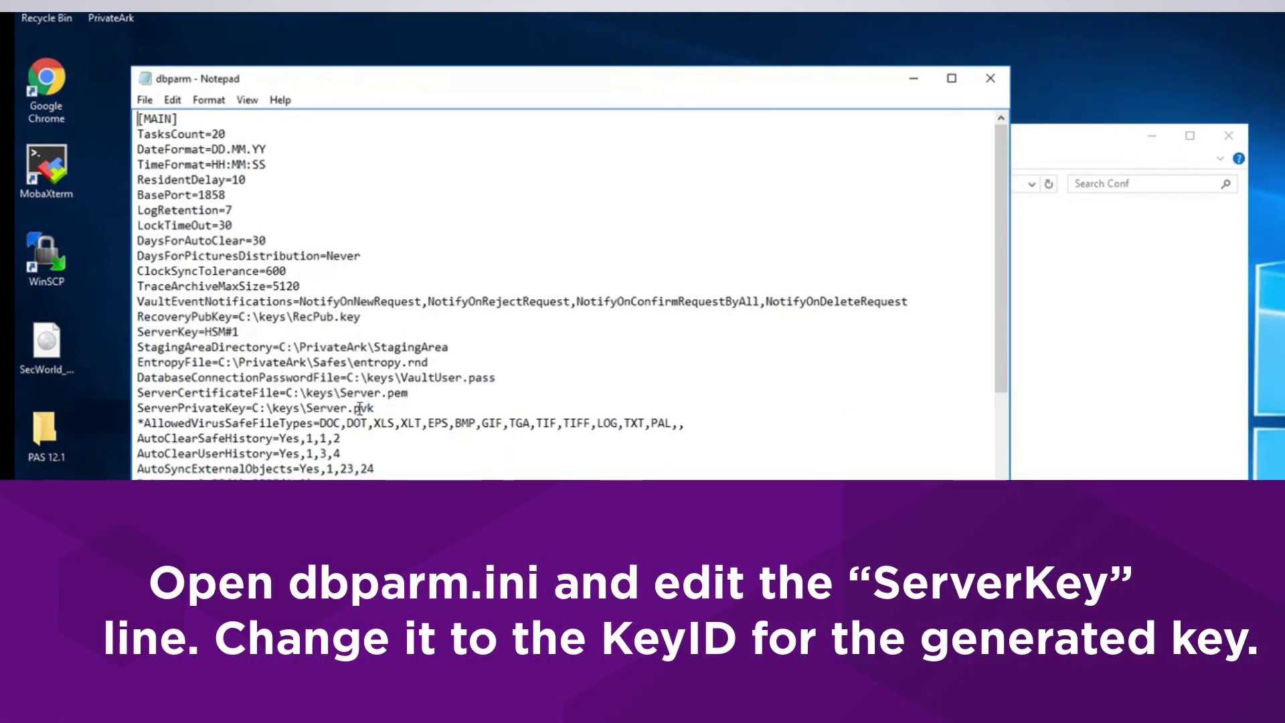
click(252, 333)
drag(243, 332, 206, 320)
text(HSM#2)
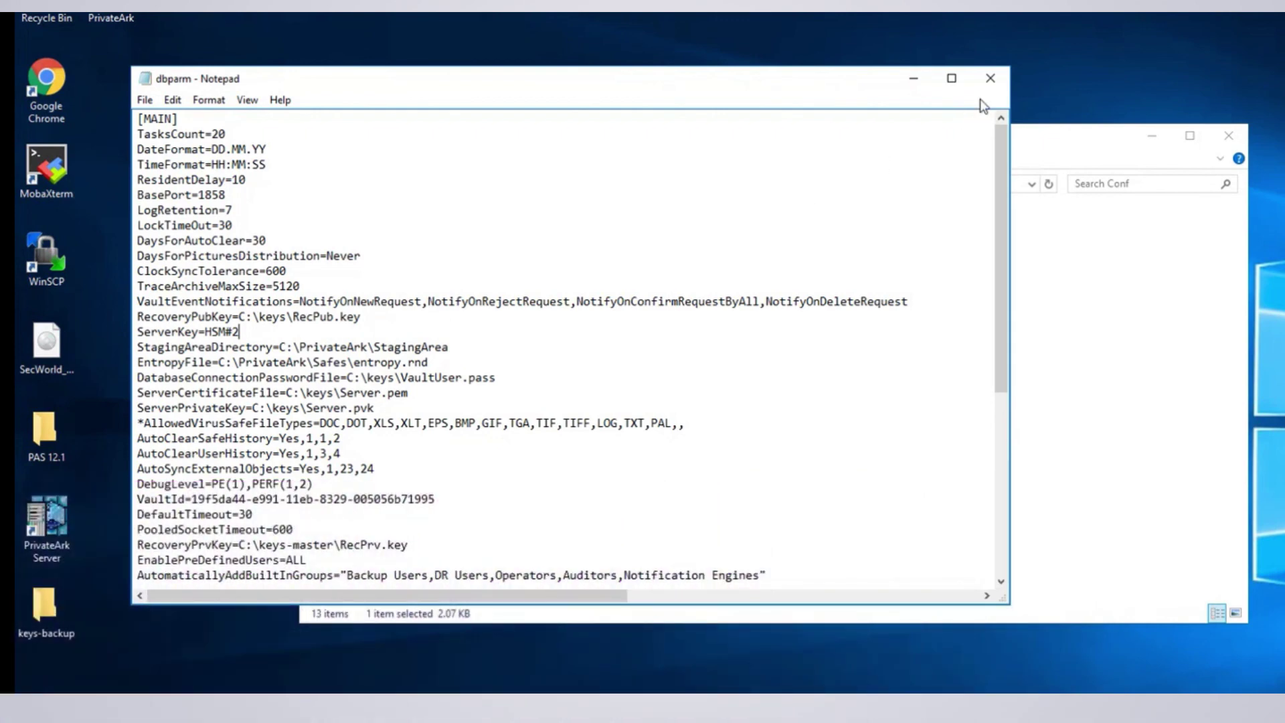
click(991, 79)
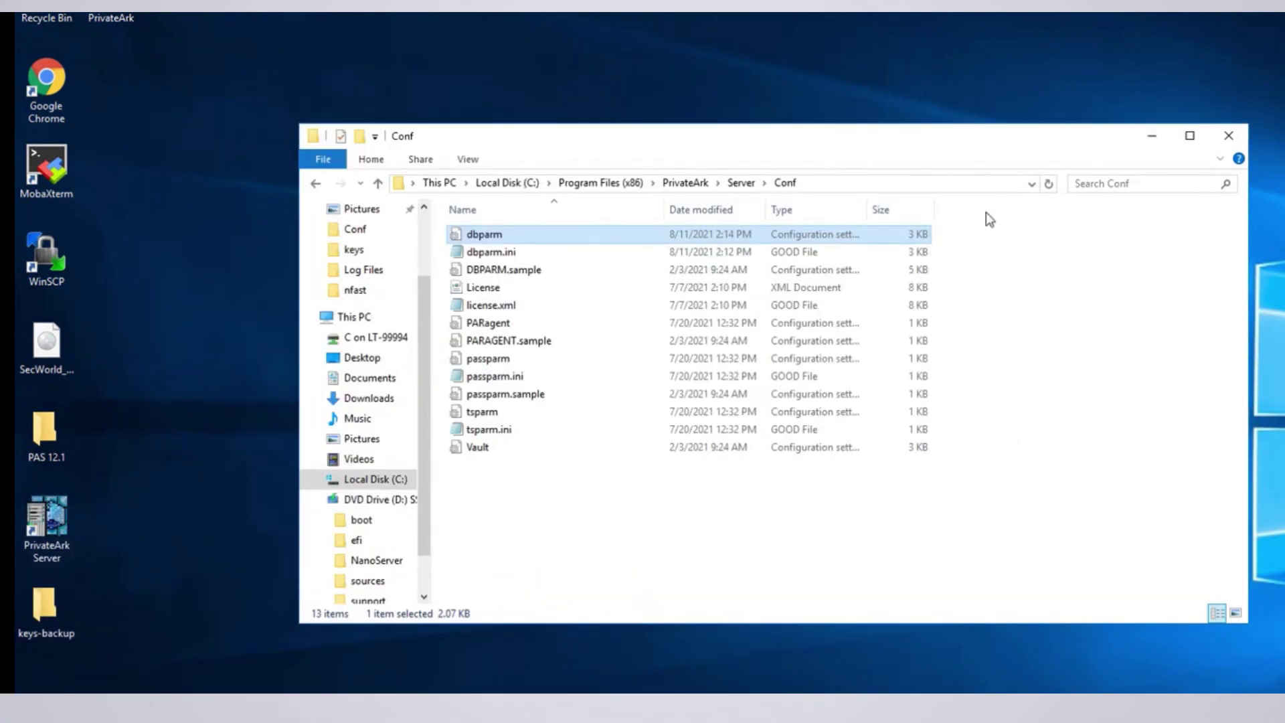
click(1152, 136)
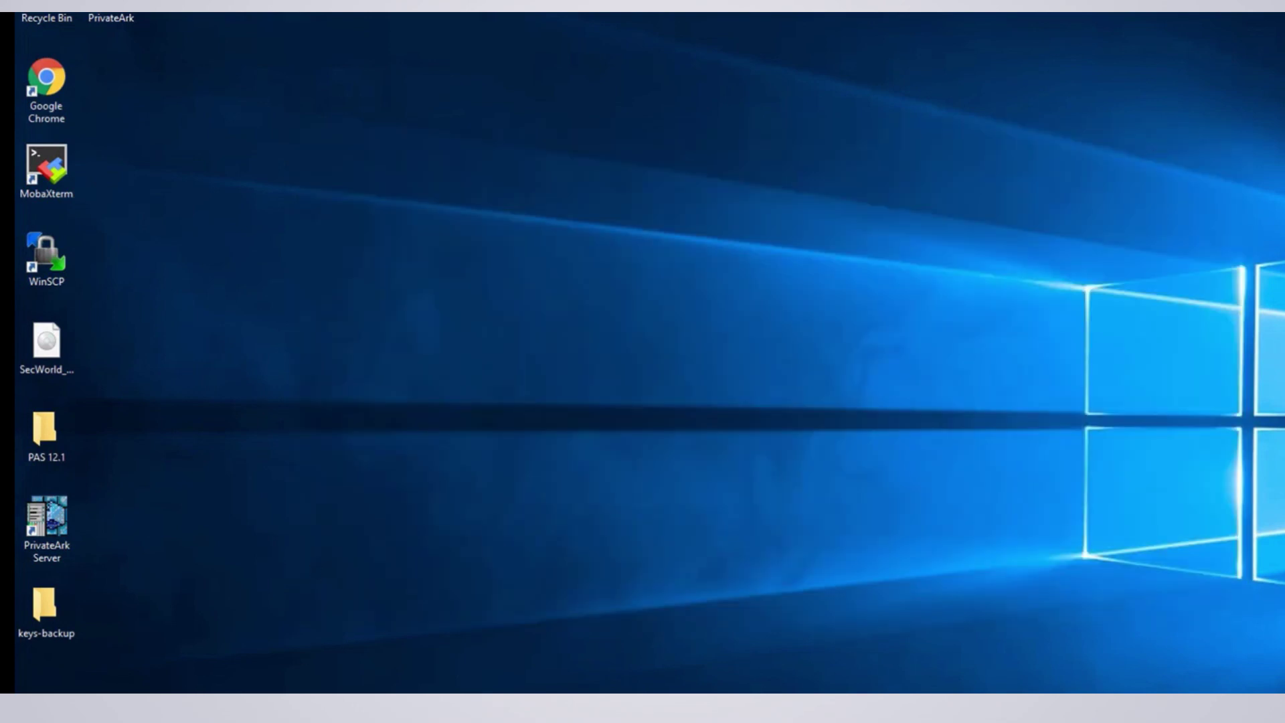